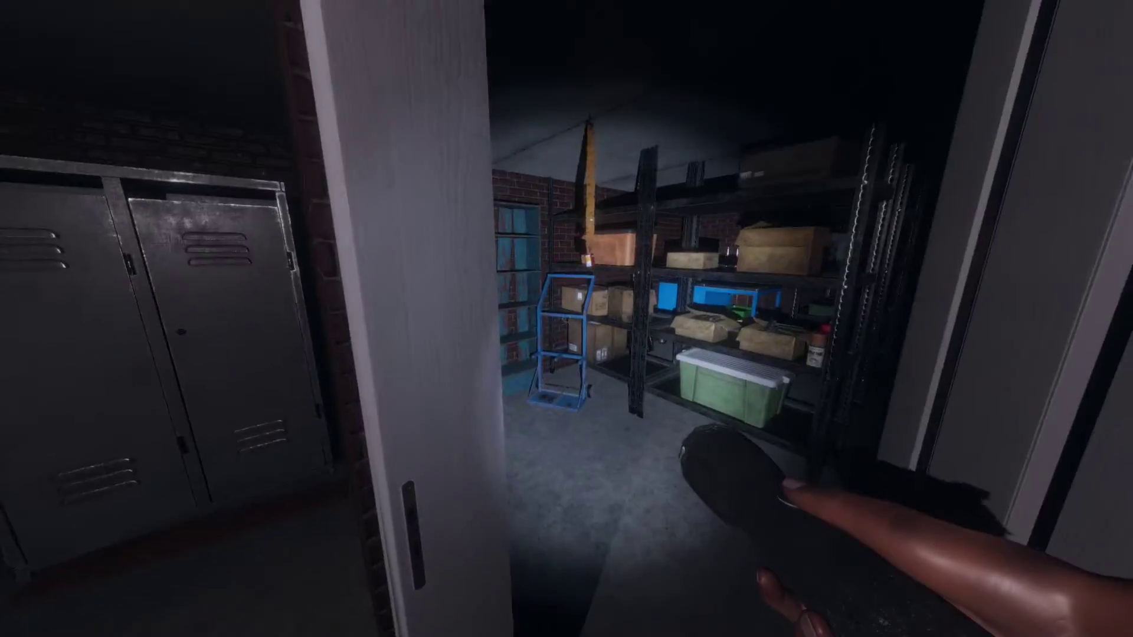
Step: Enter the shelving storage room, closing and reopening its door
{"action": "key", "text": "w"}
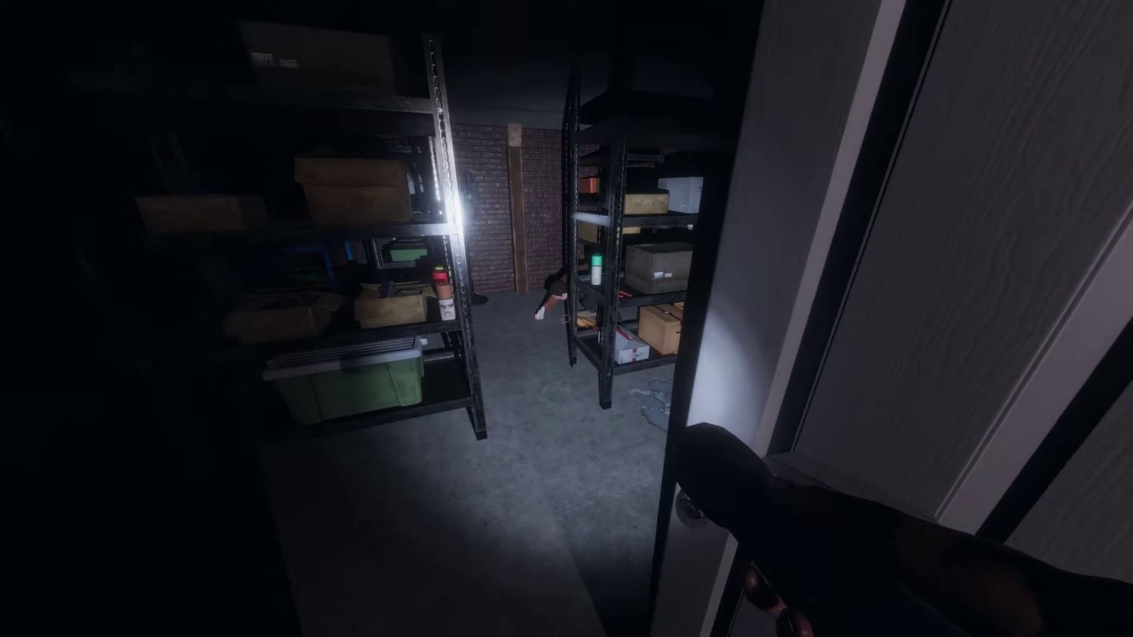
{"action": "left_click", "coordinate": [566, 317]}
{"action": "left_click", "coordinate": [566, 318]}
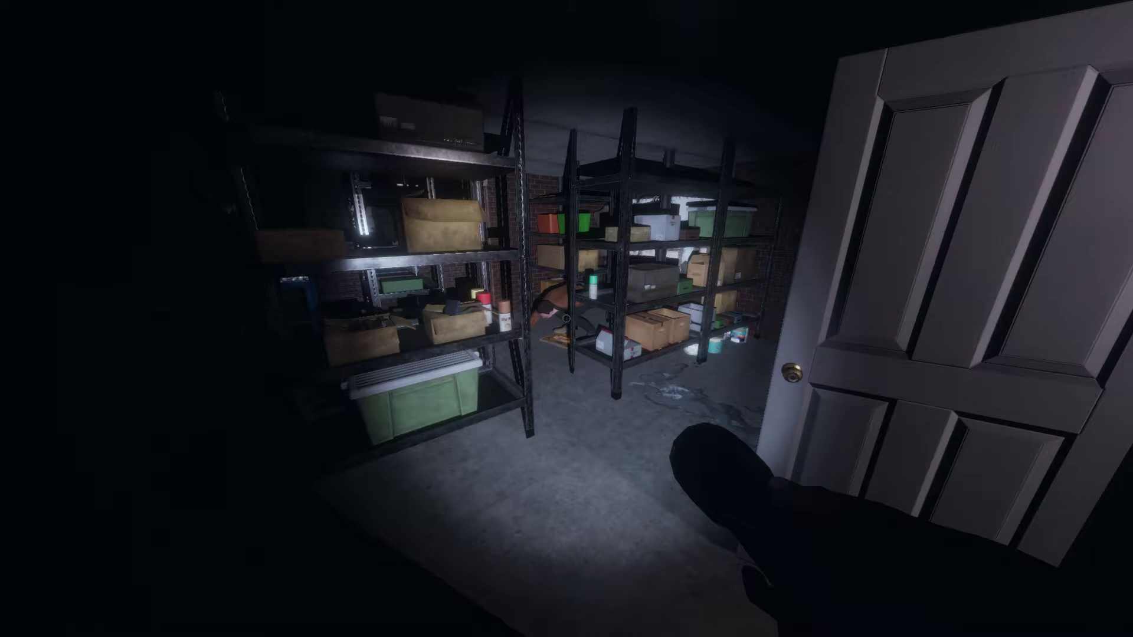
Step: Walk the shelf aisle to the electrical panel wall and toward the body
{"action": "key", "text": "s"}
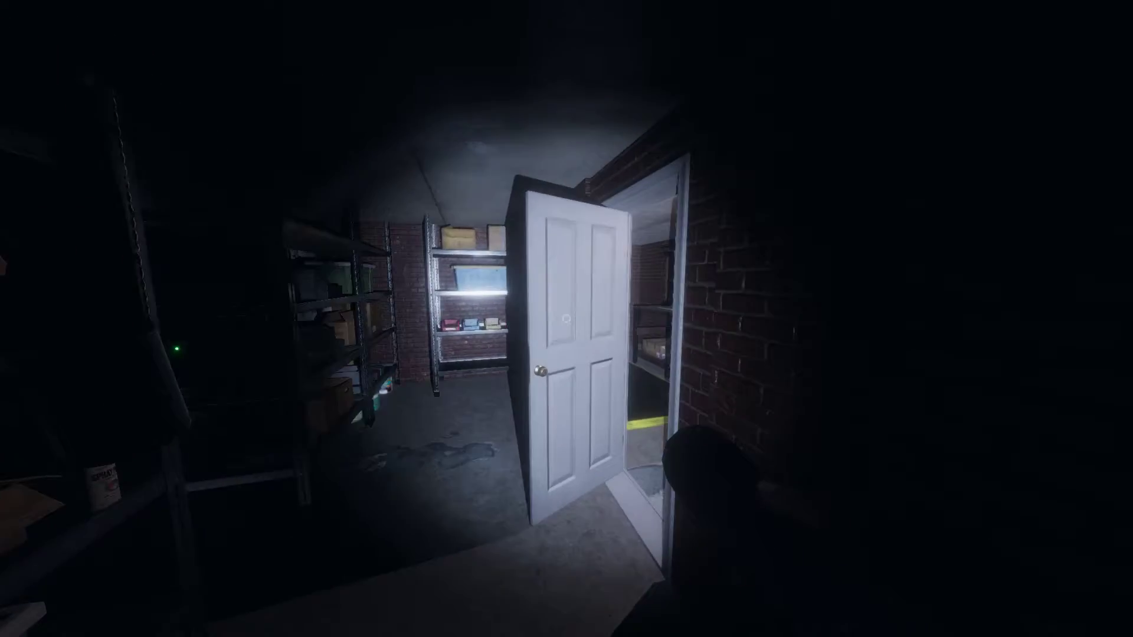
{"action": "key", "text": "w"}
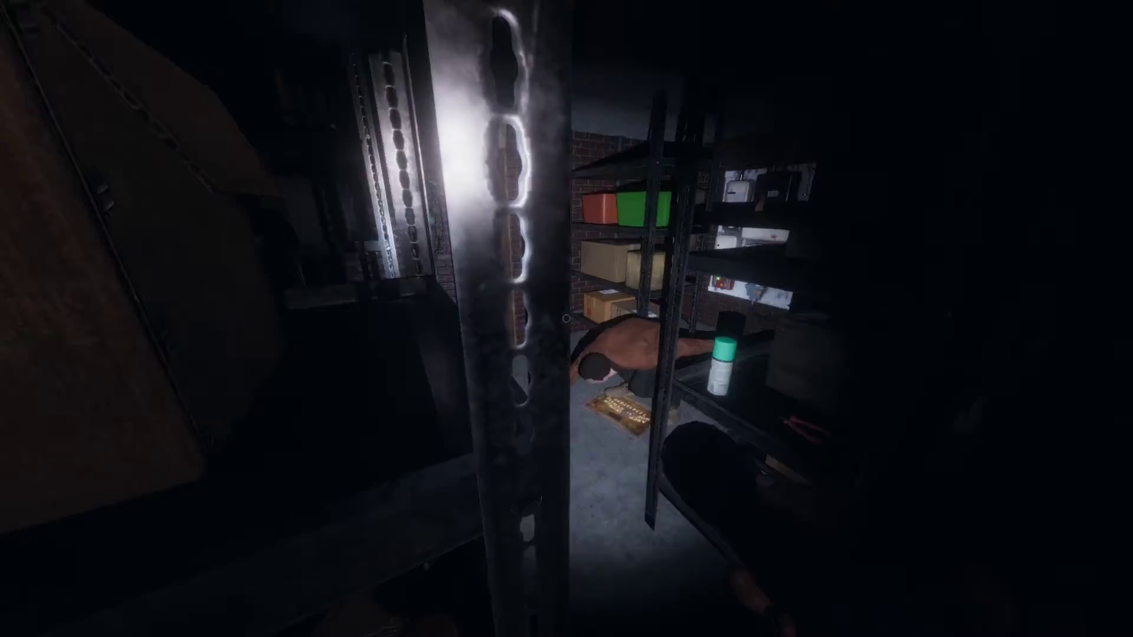
{"action": "key", "text": "w"}
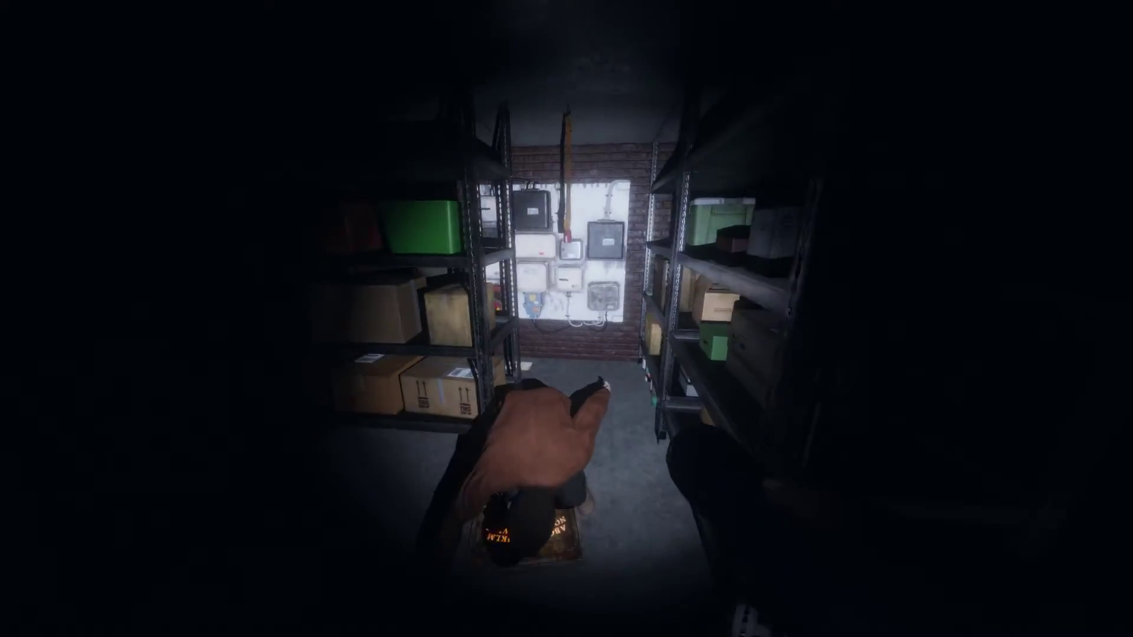
{"action": "key", "text": "w"}
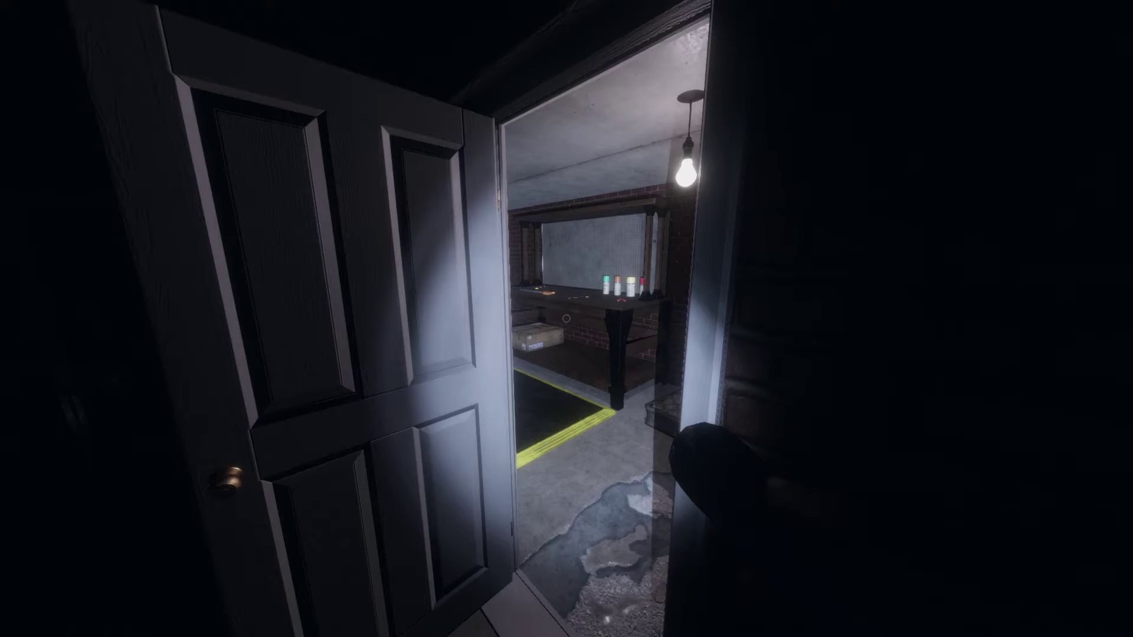
Step: Enter the fridge-and-lockers room and raise the handheld video camera
{"action": "key", "text": "w"}
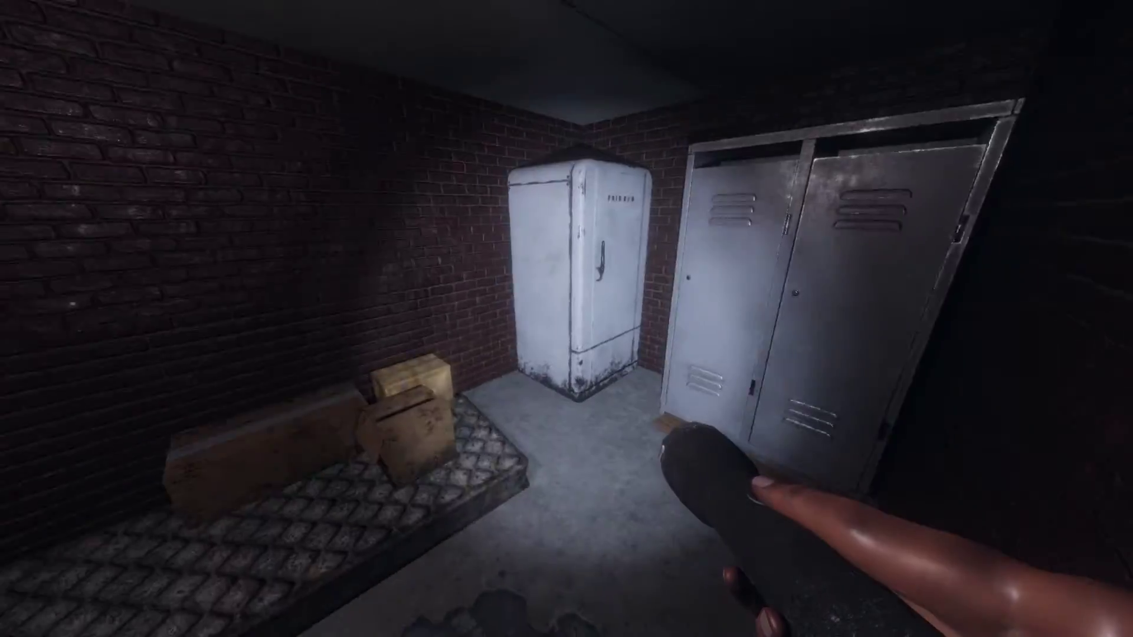
{"action": "key", "text": "w"}
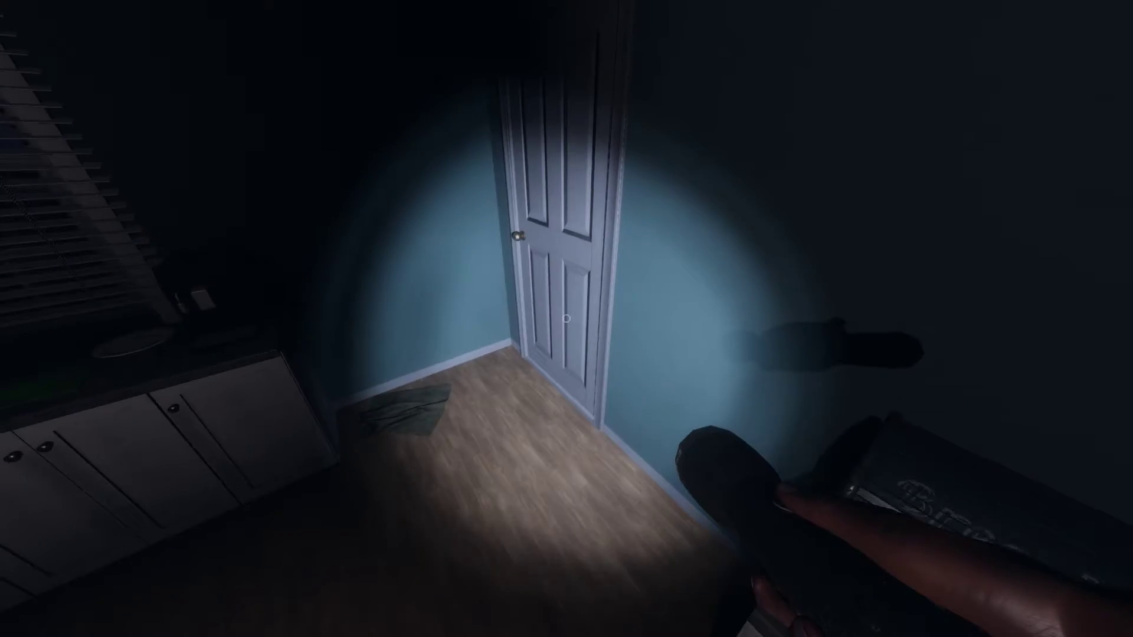
{"action": "key", "text": "2"}
{"action": "key", "text": "2"}
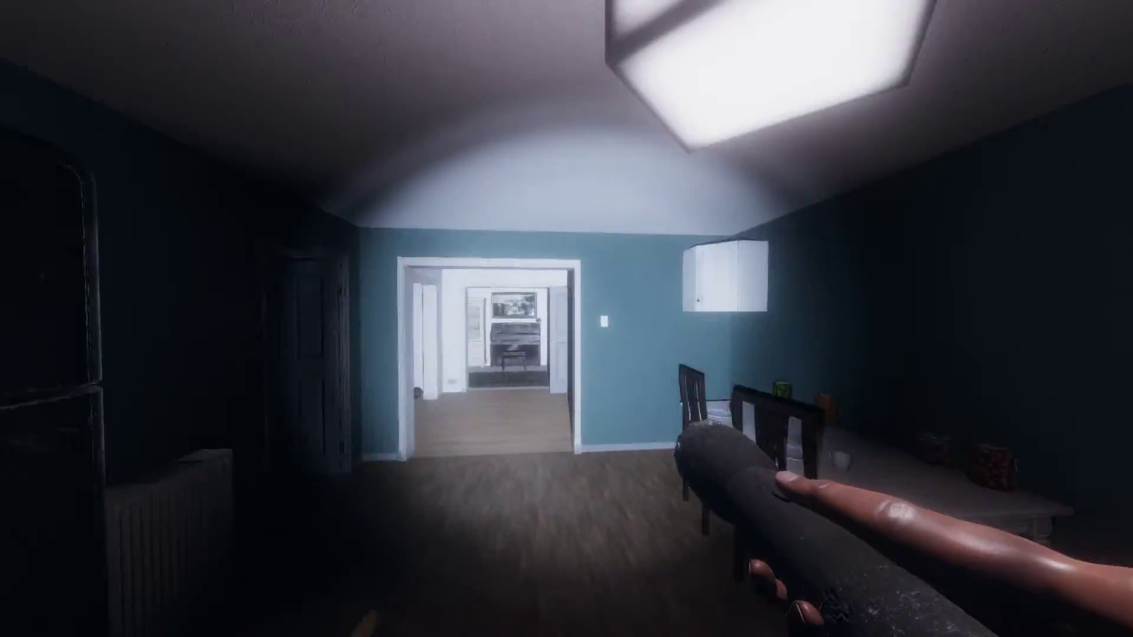
Step: Walk past the kitchen counter and dining table, then down the lit hallway past the piano room
{"action": "key", "text": "w"}
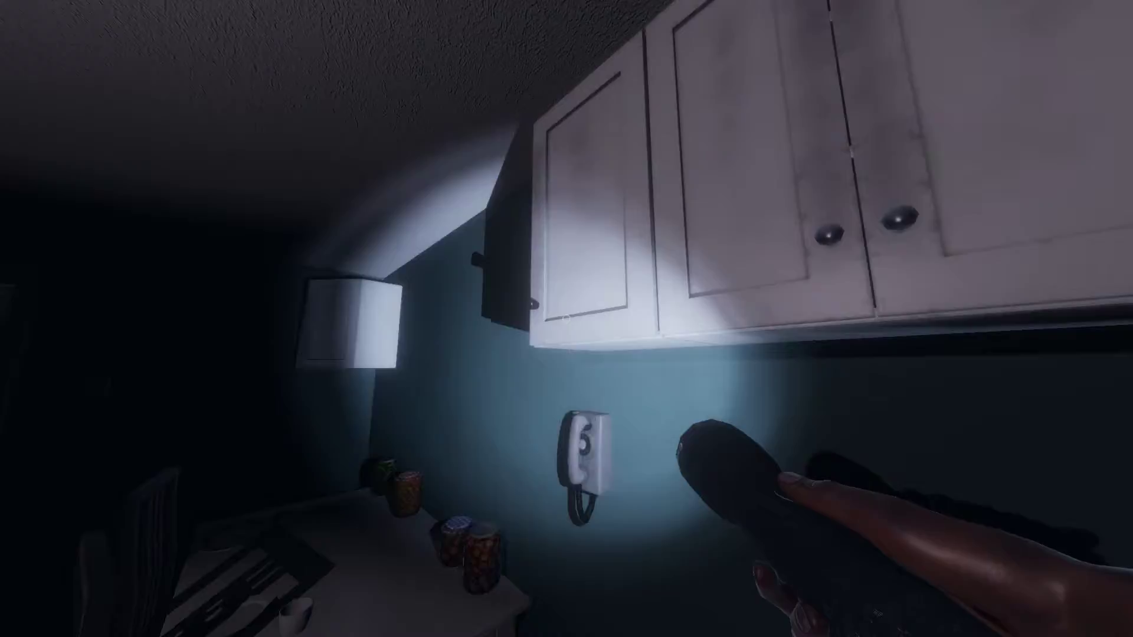
{"action": "key", "text": "w"}
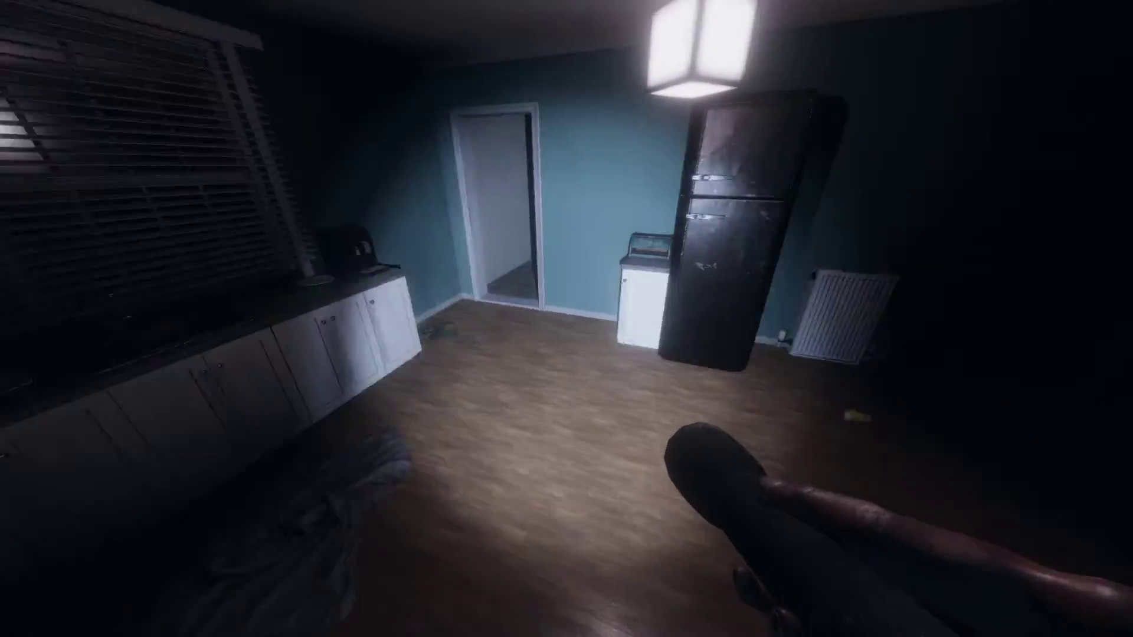
{"action": "key", "text": "w"}
{"action": "key", "text": "w"}
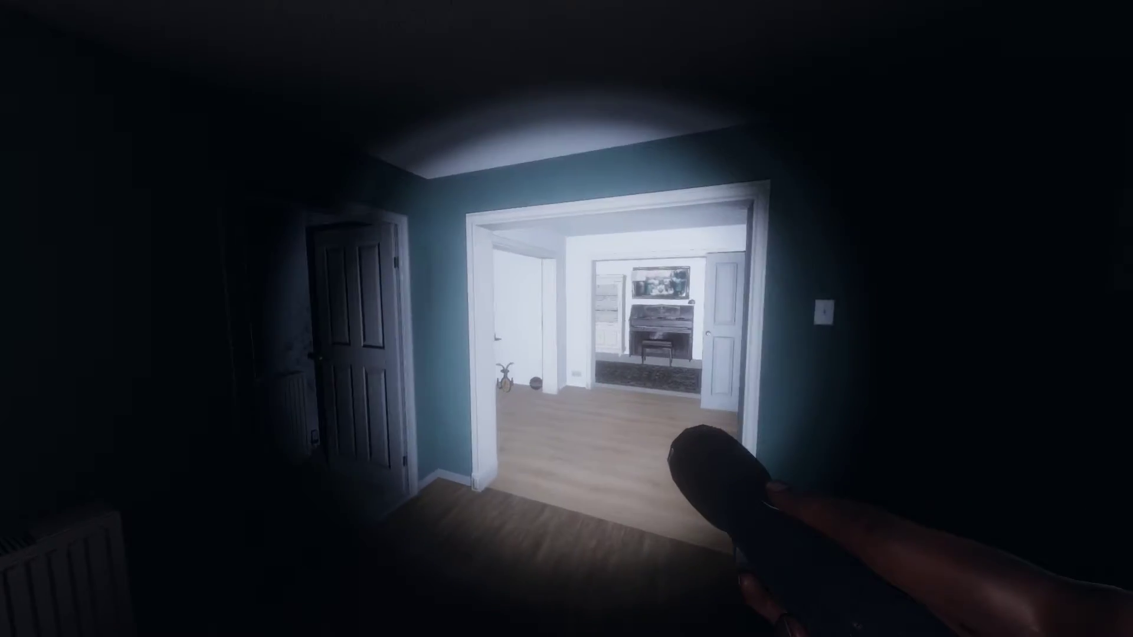
{"action": "key", "text": "w"}
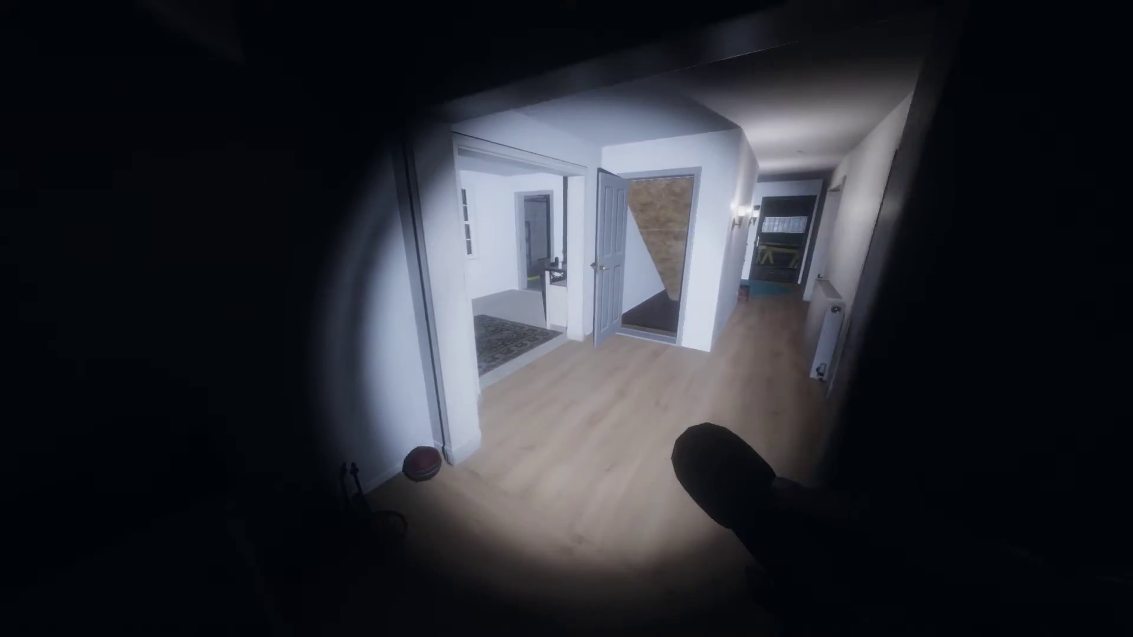
{"action": "key", "text": "w"}
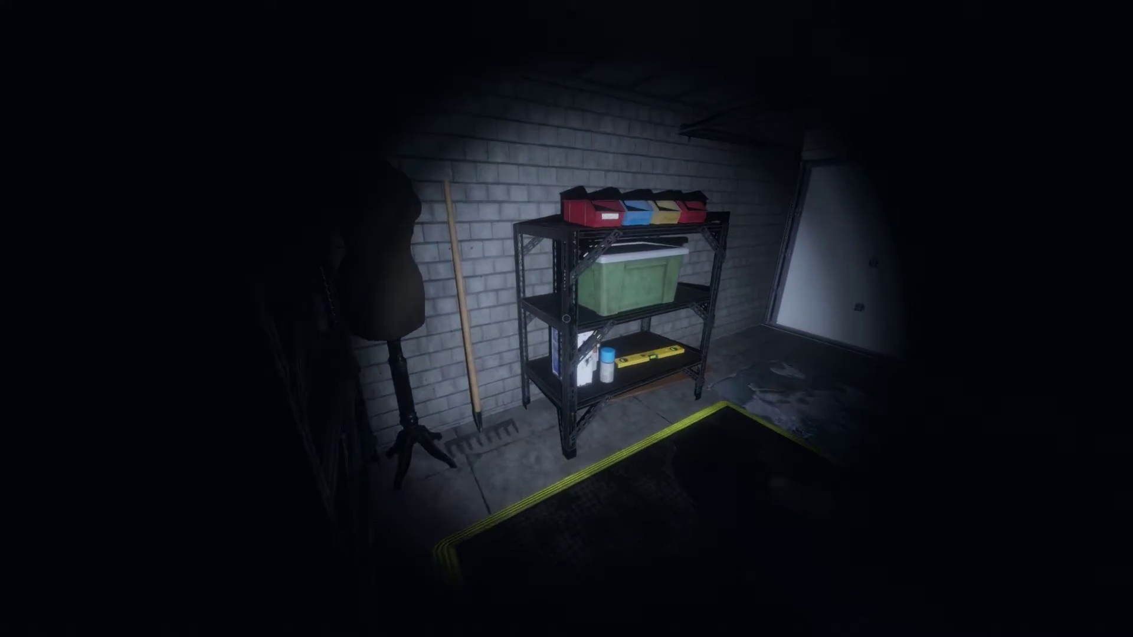
{"action": "key", "text": "w"}
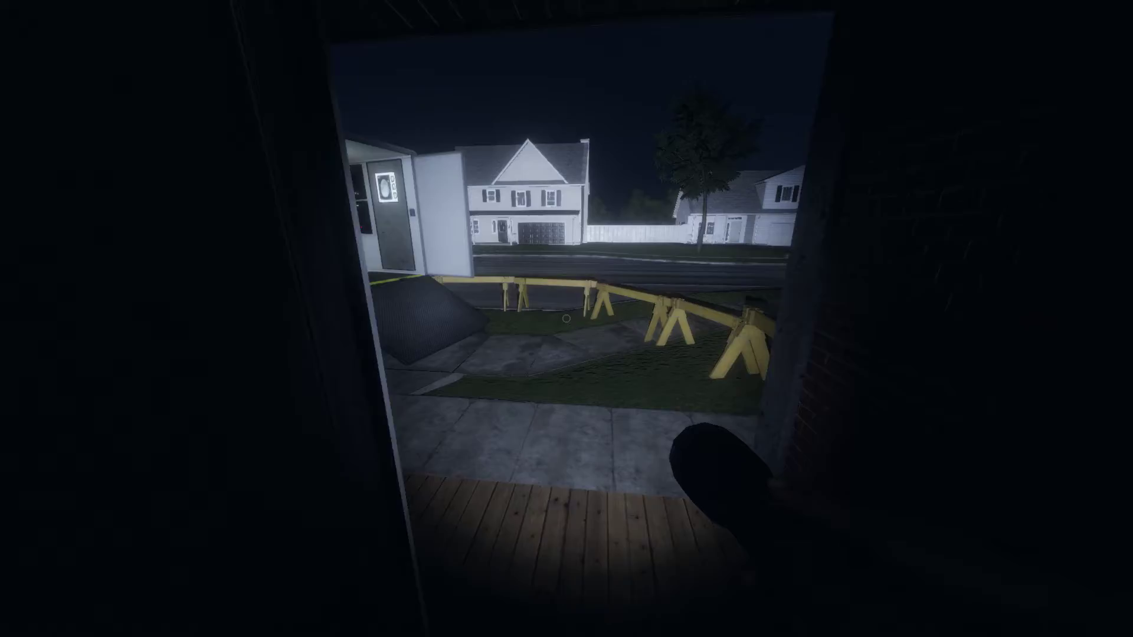
Step: Walk through the garage and out the porch, then across the yard to the van
{"action": "key", "text": "w"}
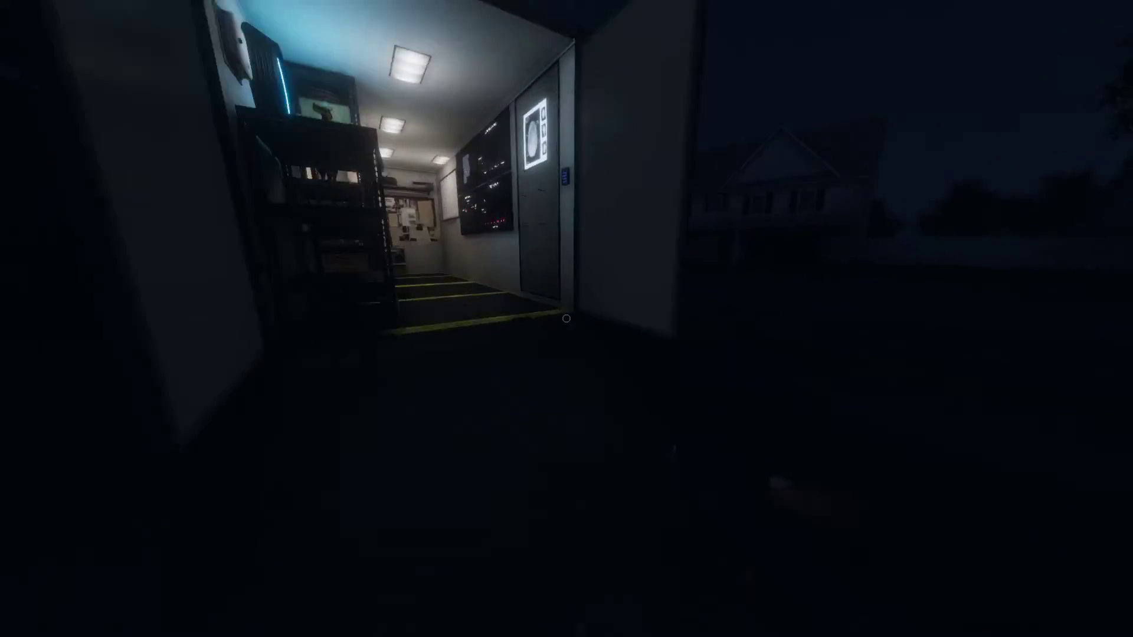
Step: Walk to the van's computer desk and step back to watch the camera 02/02 feed
{"action": "key", "text": "w"}
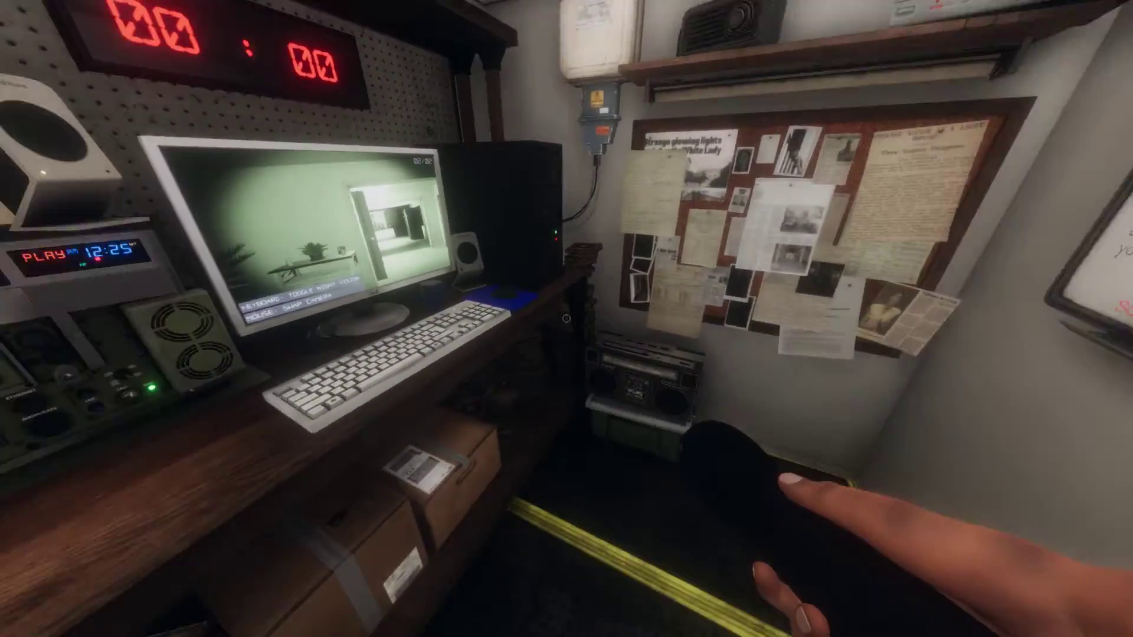
{"action": "key", "text": "w"}
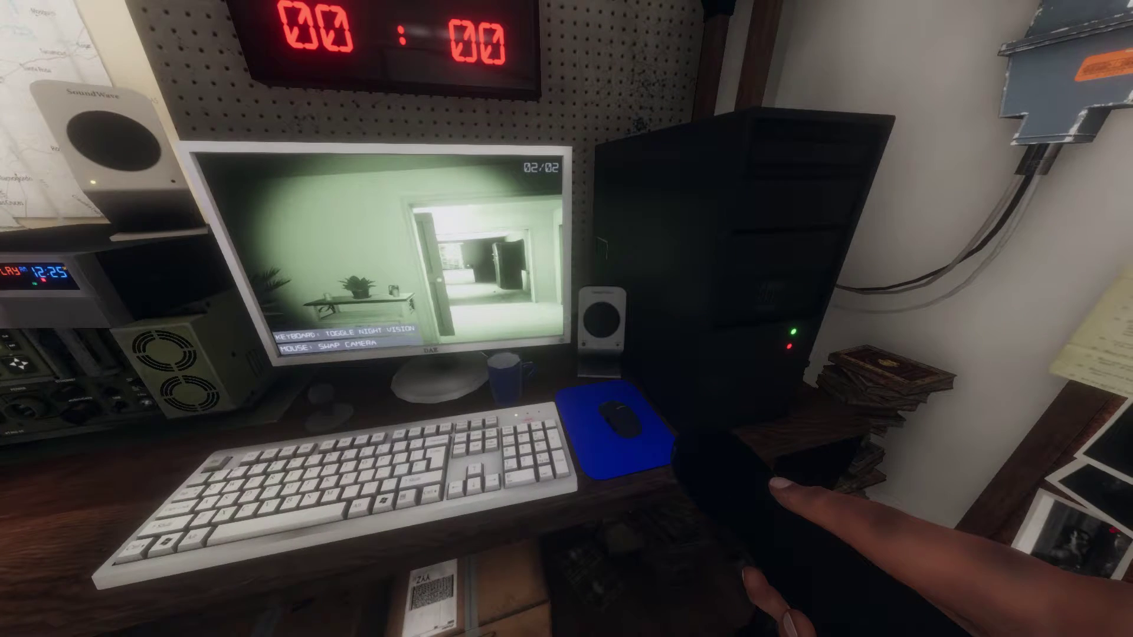
{"action": "key", "text": "s"}
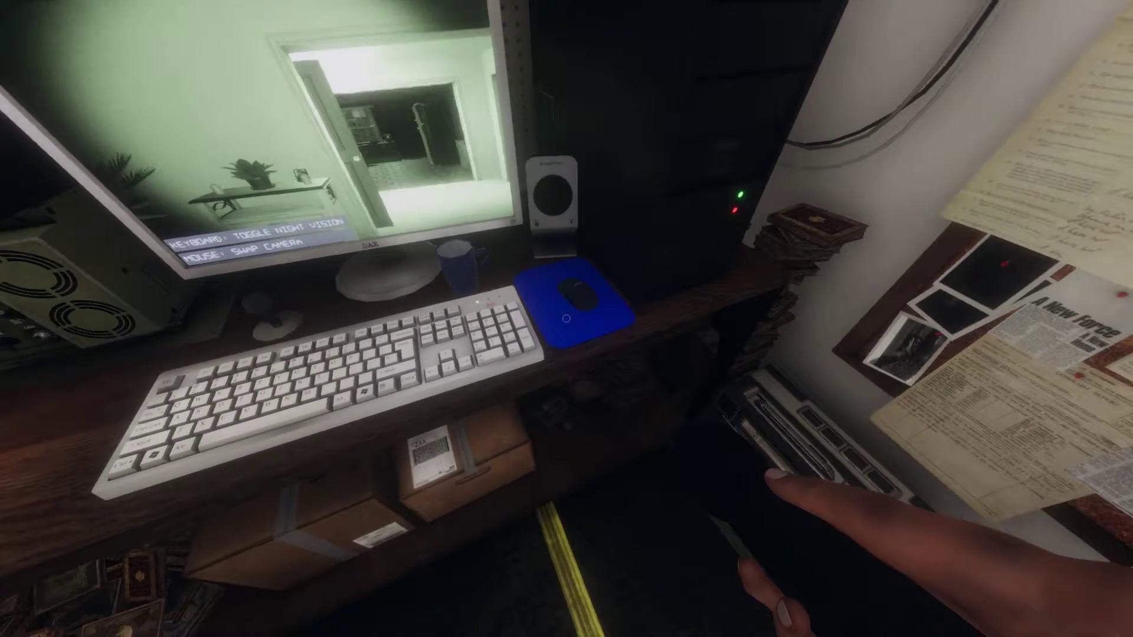
Step: Cycle the van monitor between the outdoor and hallway camera feeds
{"action": "left_click", "coordinate": [567, 319]}
{"action": "left_click", "coordinate": [566, 319]}
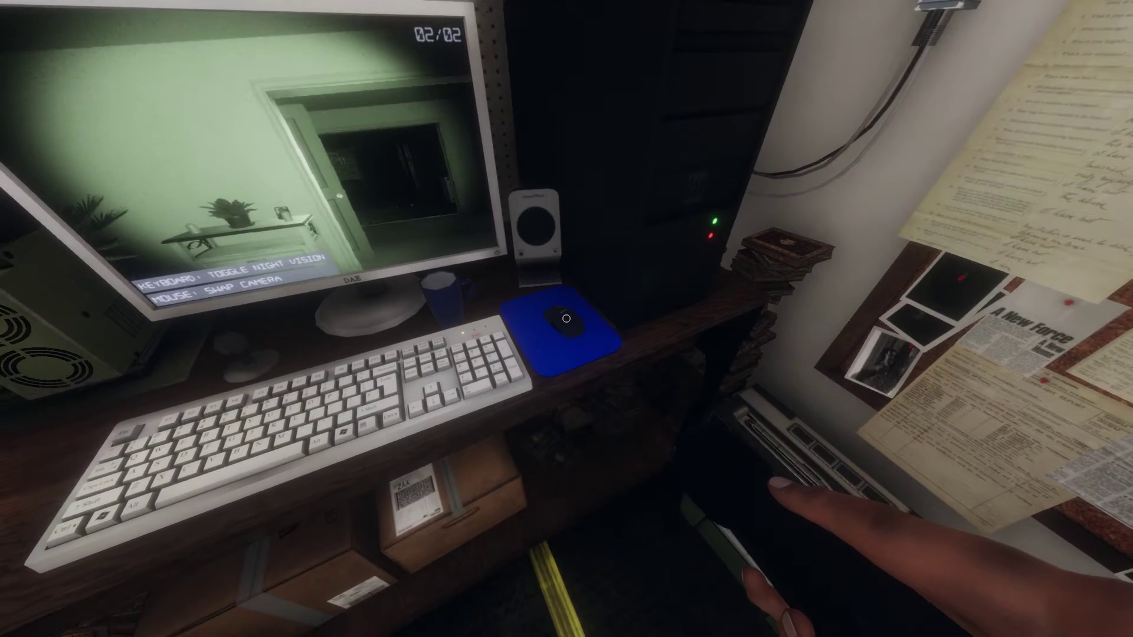
{"action": "left_click", "coordinate": [566, 318]}
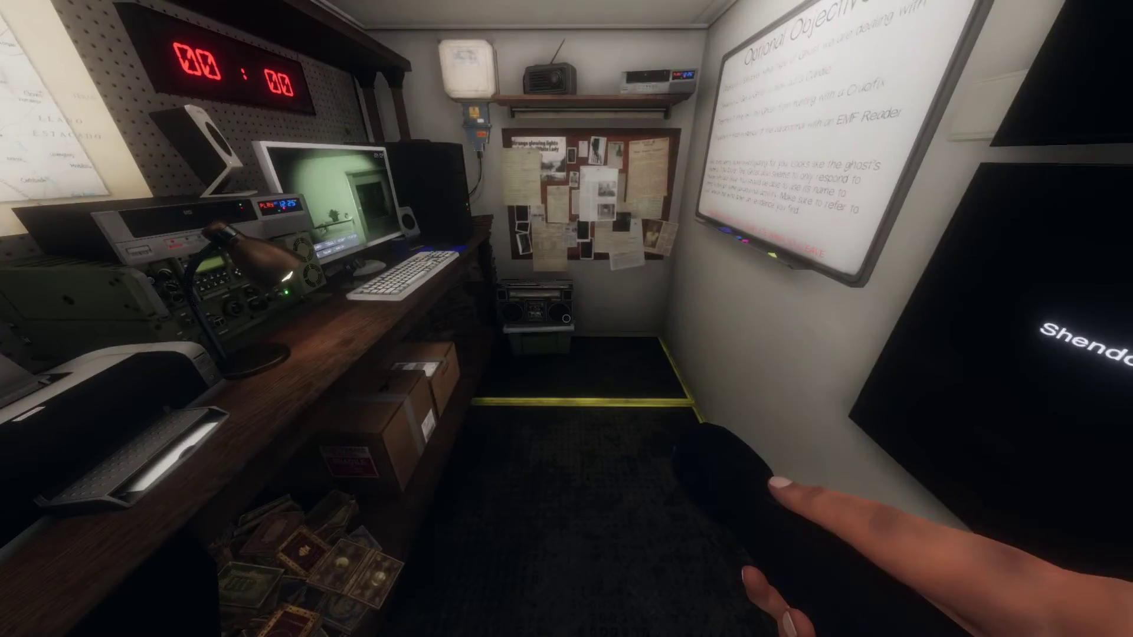
{"action": "key", "text": "w"}
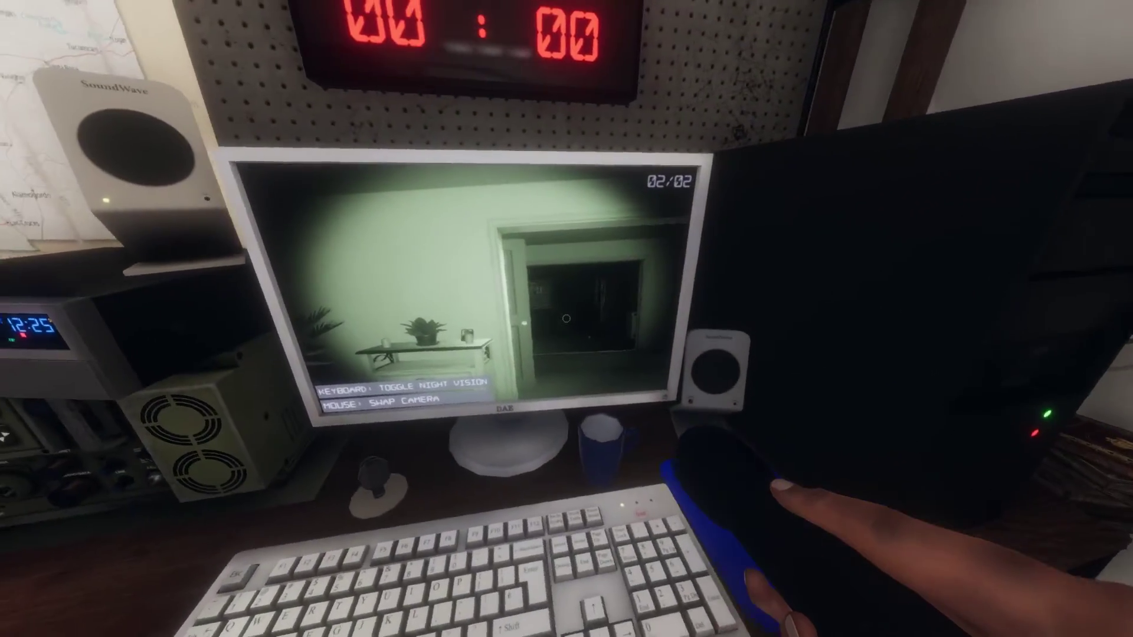
Step: Rewatch the hallway feed at the van computer, then step left toward the wall screens
{"action": "key", "text": "a"}
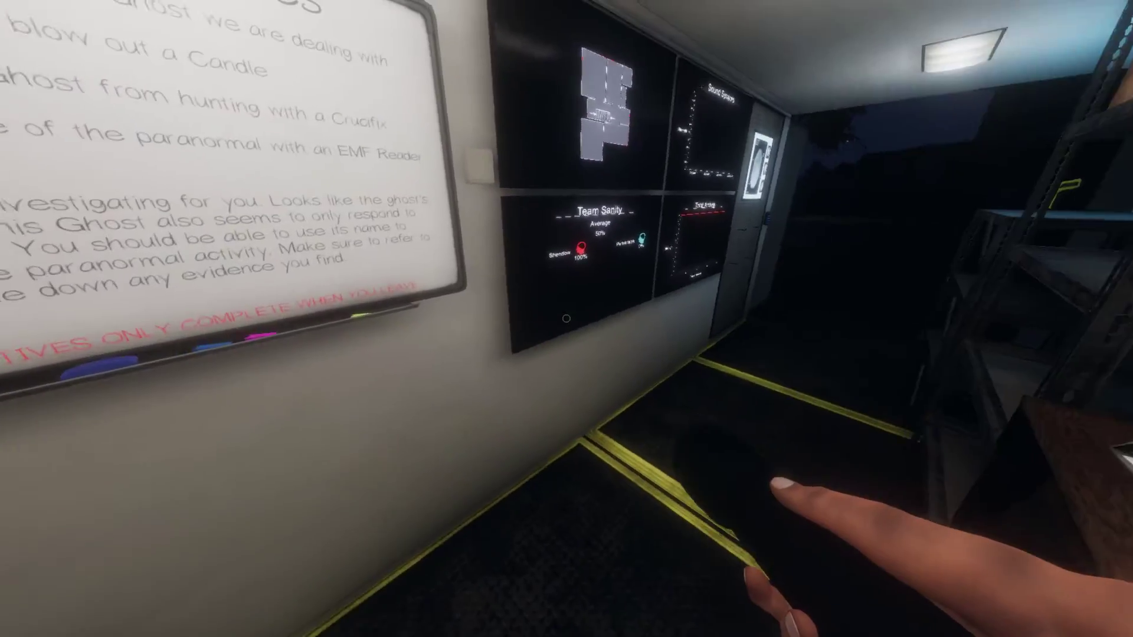
Step: Approach the wall monitors to read Team Sanity (about 50%) and the Total Activity graph
{"action": "key", "text": "w"}
{"action": "key", "text": "q"}
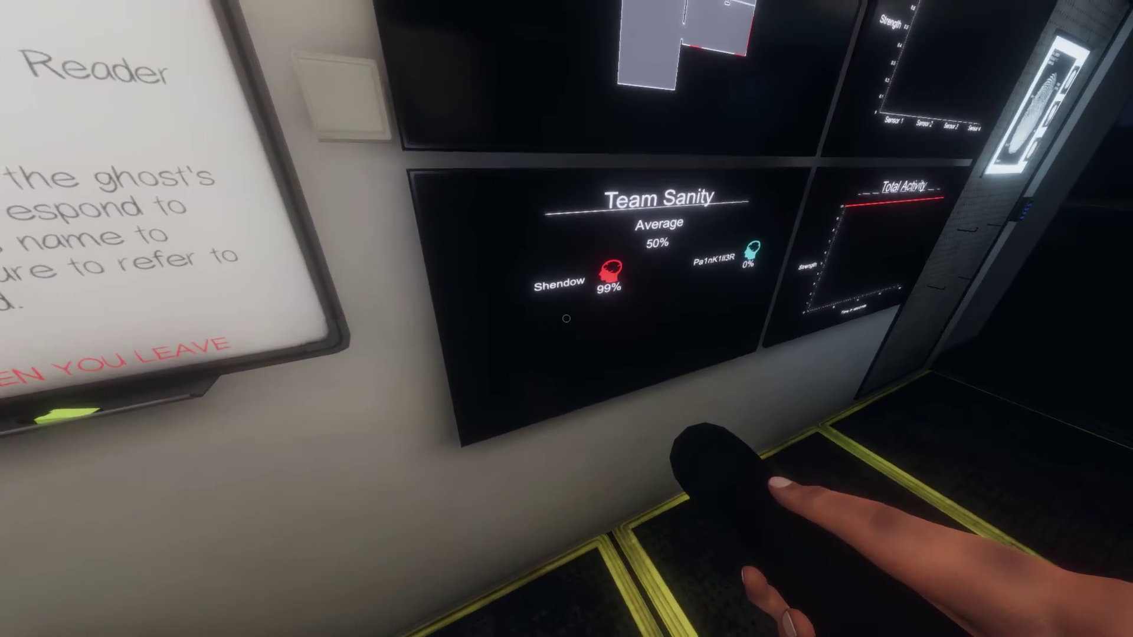
{"action": "key", "text": "s"}
{"action": "key", "text": "w"}
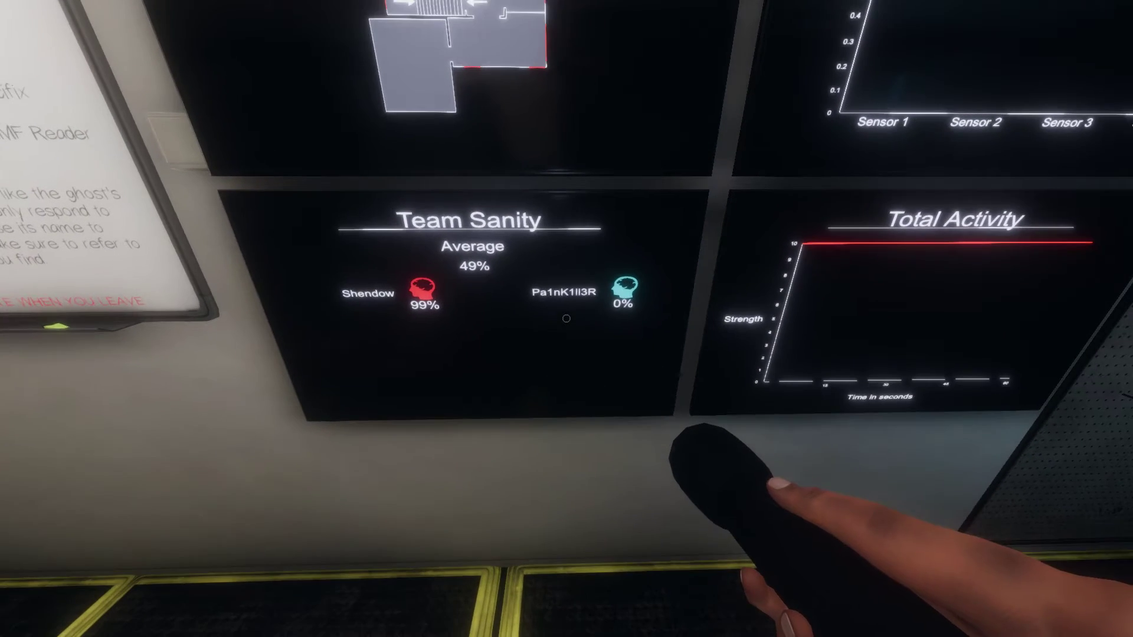
{"action": "key", "text": "w"}
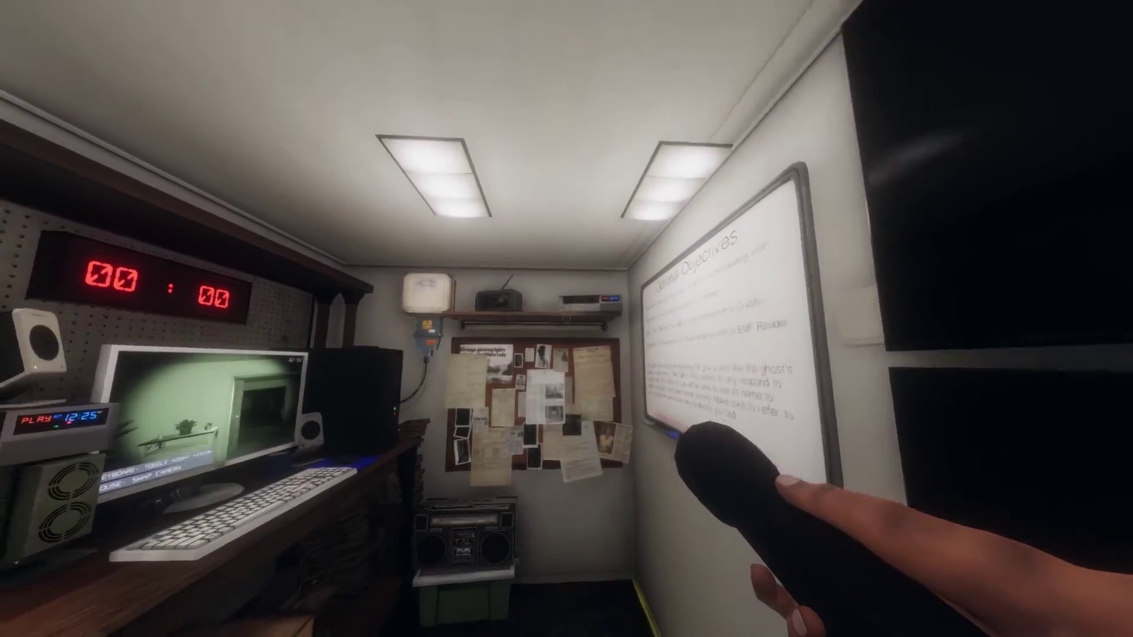
Step: Turn back to the desk monitor, then walk toward the lit van's ramp
{"action": "key", "text": "w"}
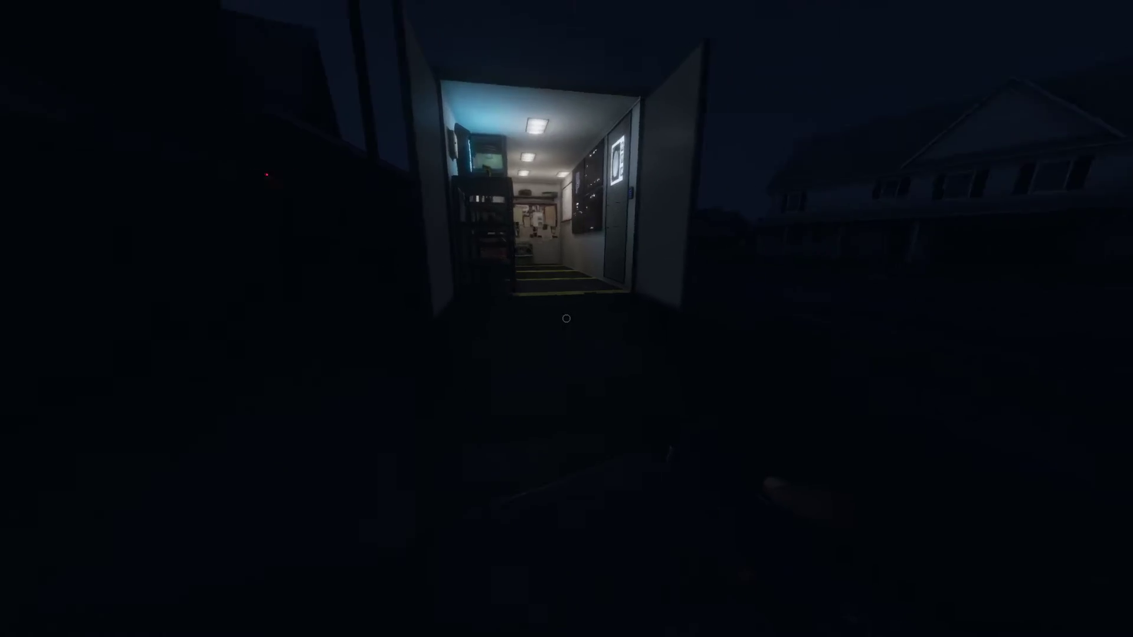
Step: Climb into the van, face the desk monitor and switch to another house camera
{"action": "key", "text": "w"}
{"action": "key", "text": "w"}
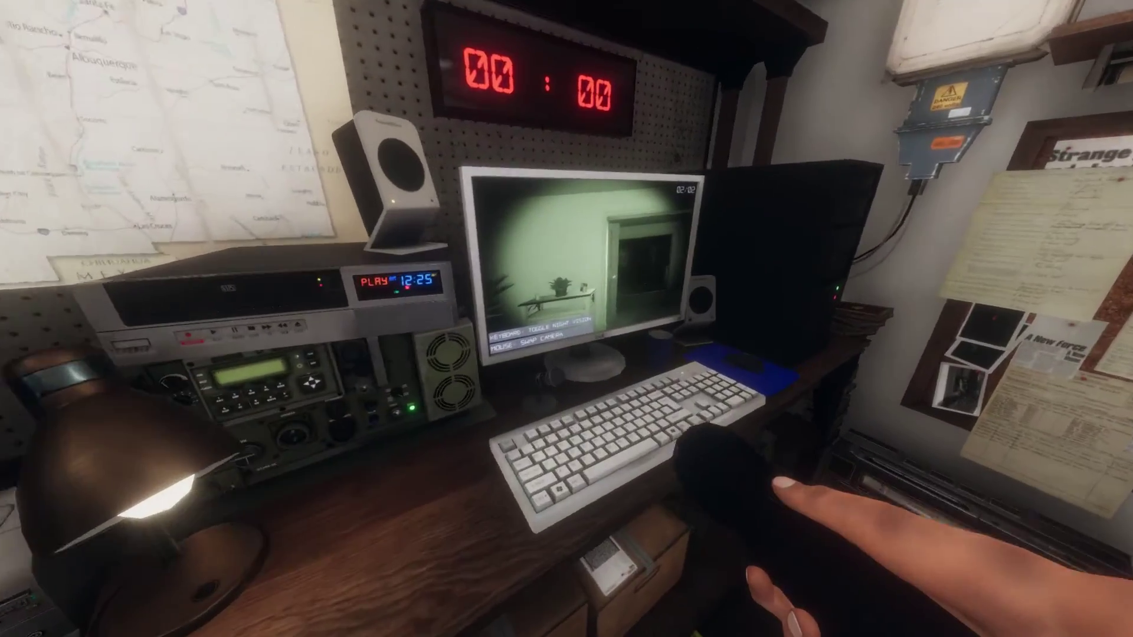
{"action": "key", "text": "w"}
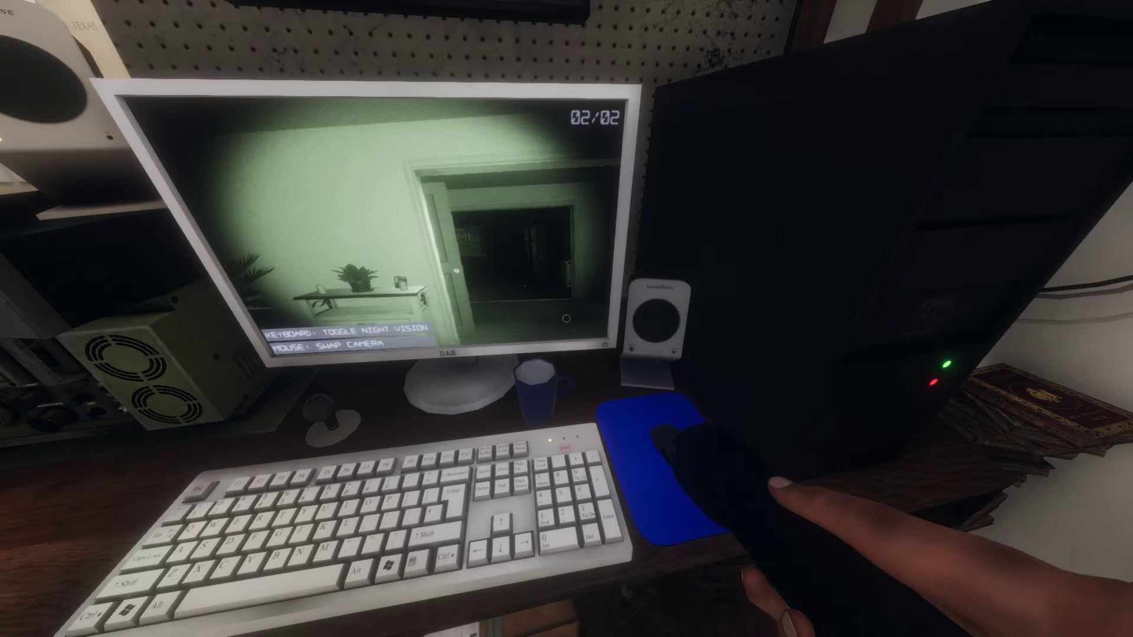
{"action": "key", "text": "d"}
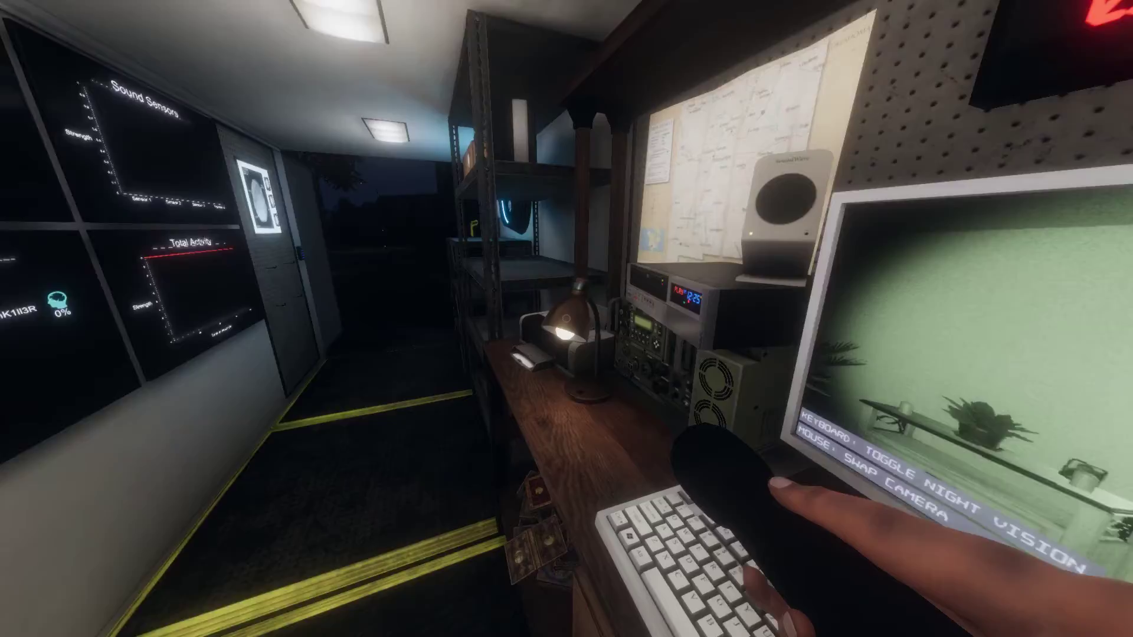
{"action": "left_click", "coordinate": [566, 318]}
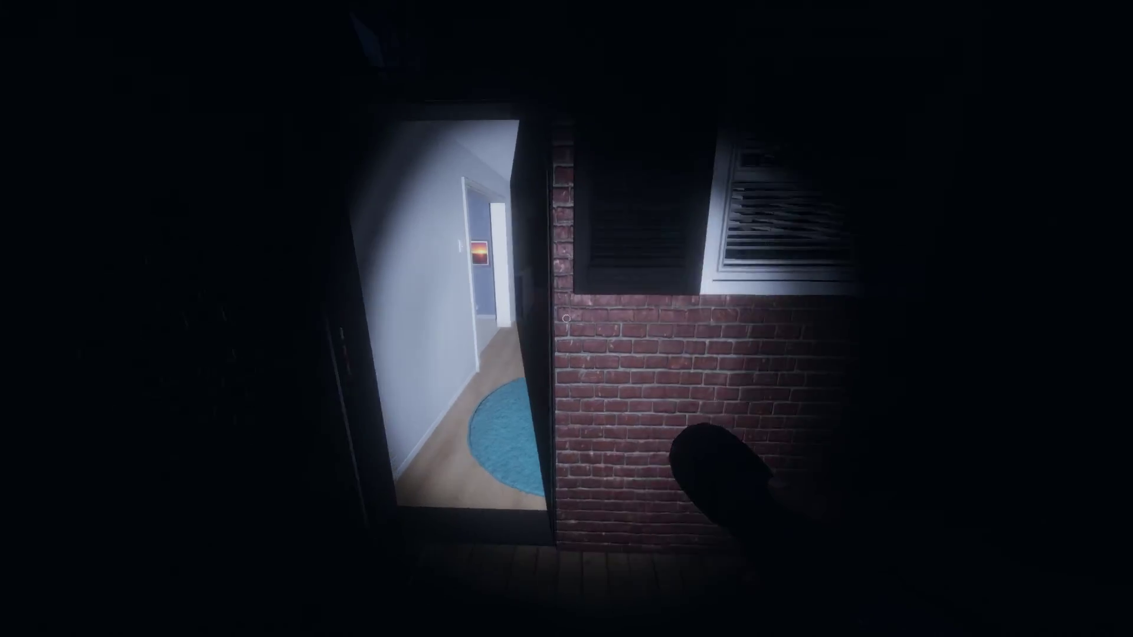
Step: Walk into the van toward the sanity display and switch the held item to the video camera
{"action": "key", "text": "w"}
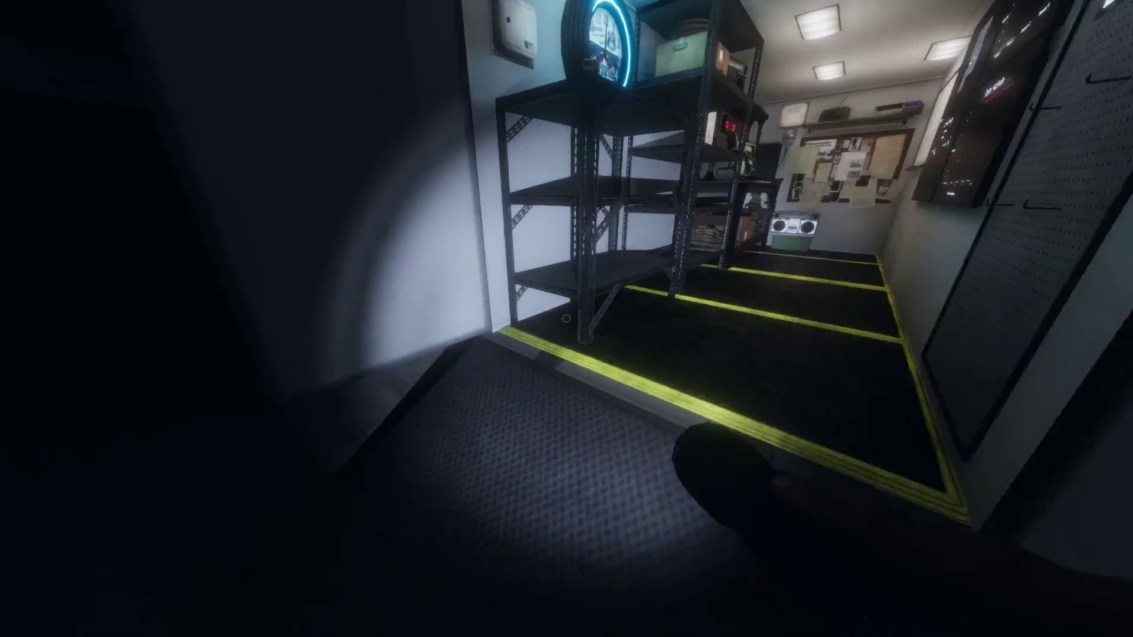
{"action": "key", "text": "w"}
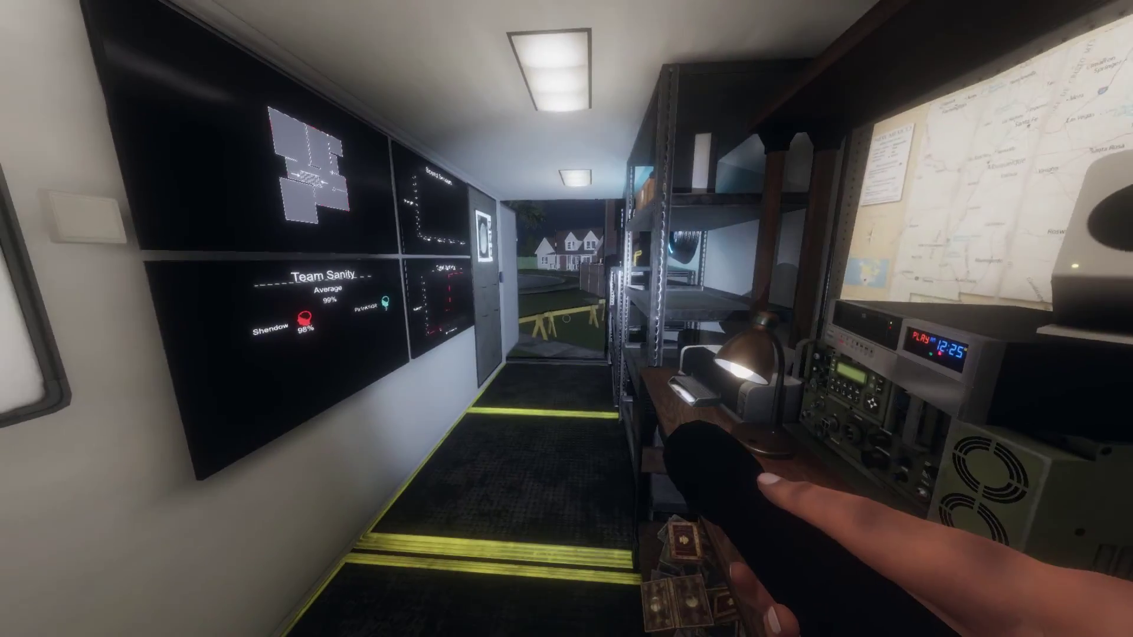
{"action": "key", "text": "q"}
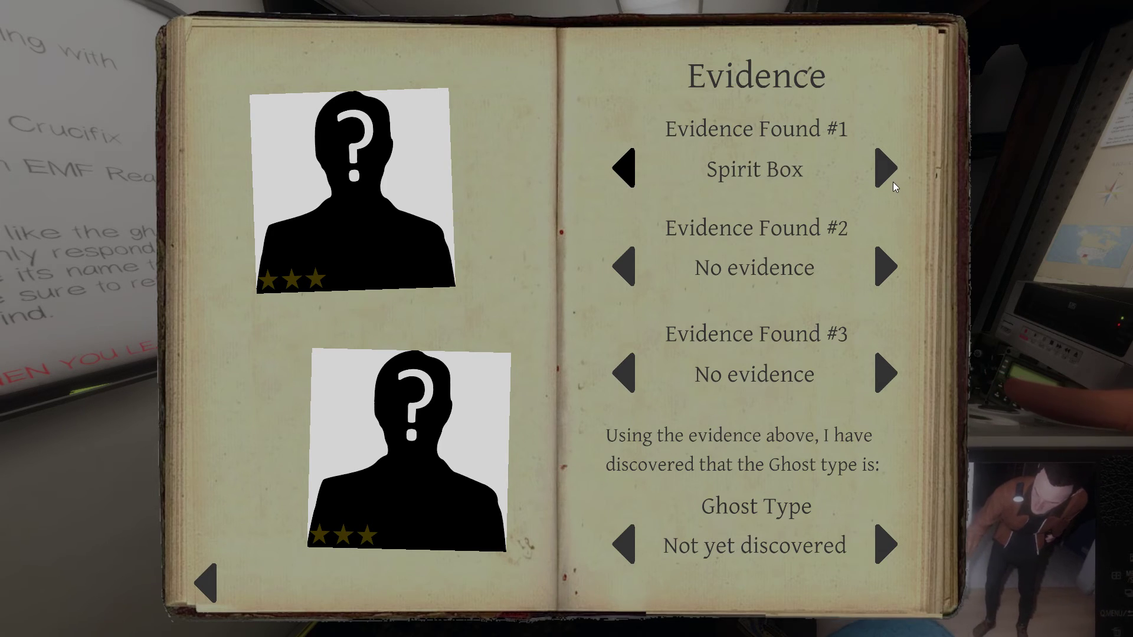
Step: Cycle the journal's Evidence Found #1 entry until it reads Ghost Orb
{"action": "left_click", "coordinate": [889, 173]}
{"action": "left_click", "coordinate": [885, 171]}
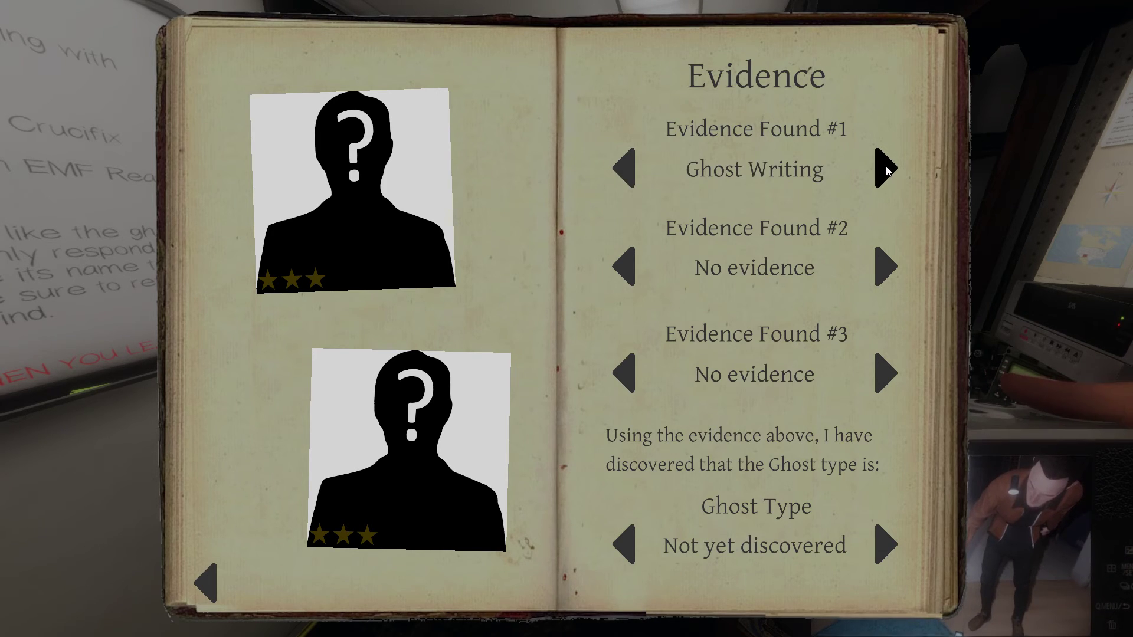
{"action": "left_click", "coordinate": [887, 171]}
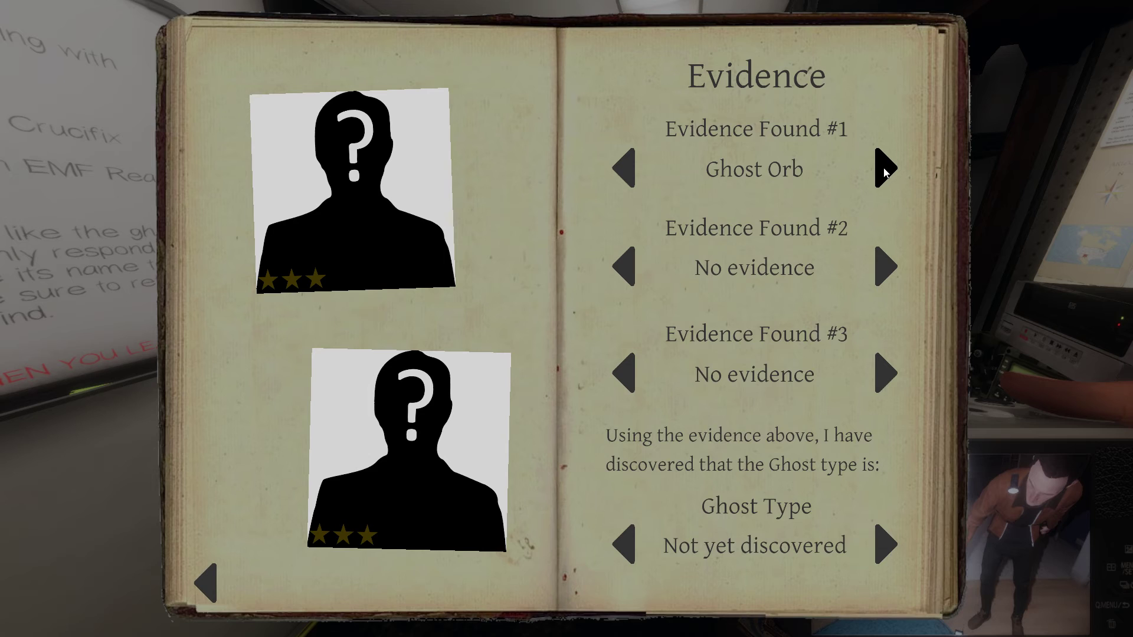
Step: Cycle the second evidence entry until it reads Spirit Box
{"action": "left_click", "coordinate": [893, 267]}
{"action": "left_click", "coordinate": [893, 269]}
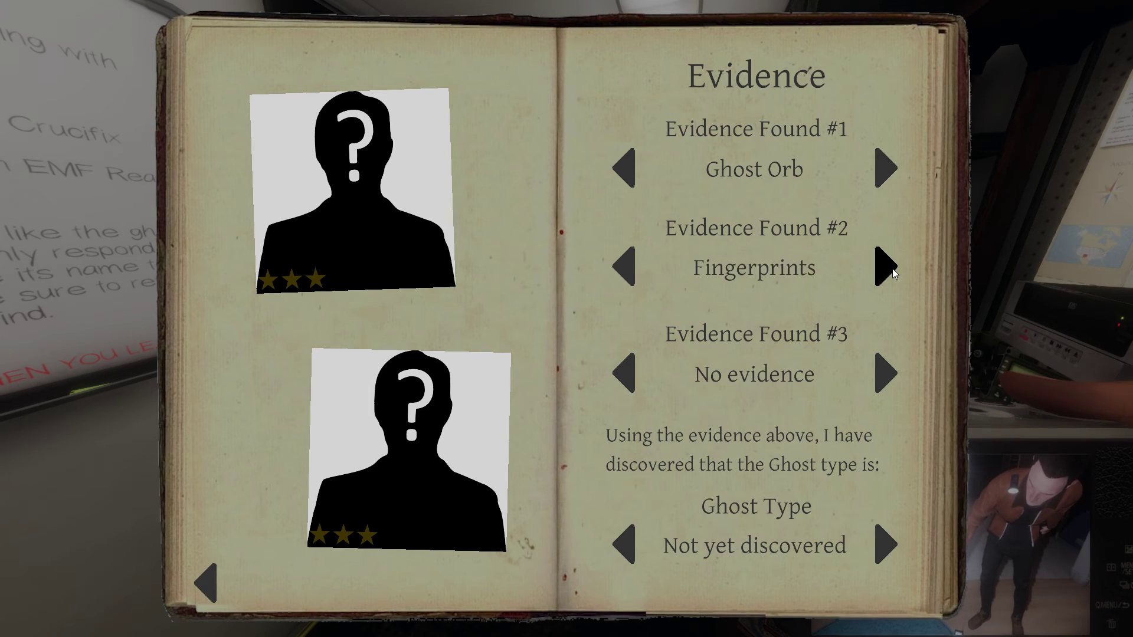
{"action": "left_click", "coordinate": [892, 268]}
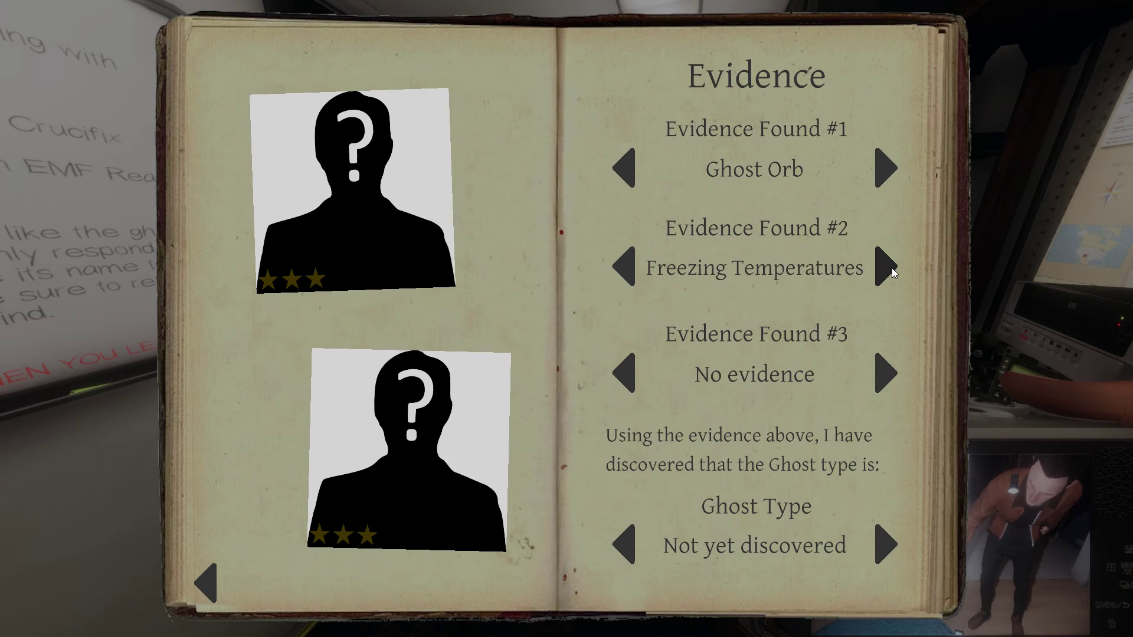
{"action": "left_click", "coordinate": [891, 269]}
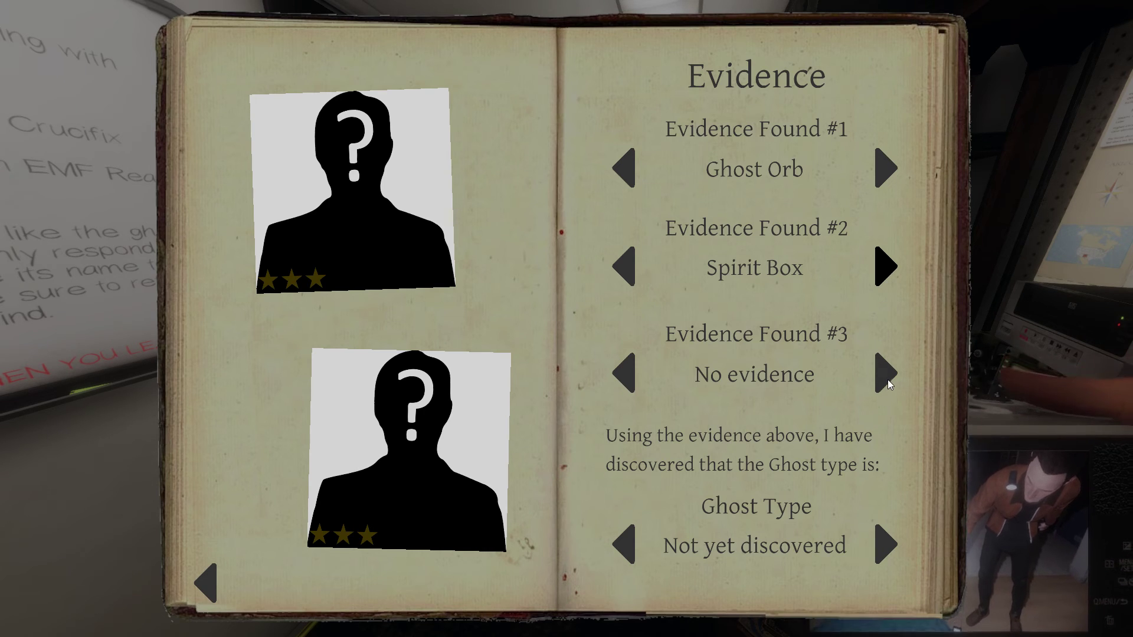
Step: Try values for the third evidence entry, then return it to No evidence
{"action": "left_click", "coordinate": [888, 371]}
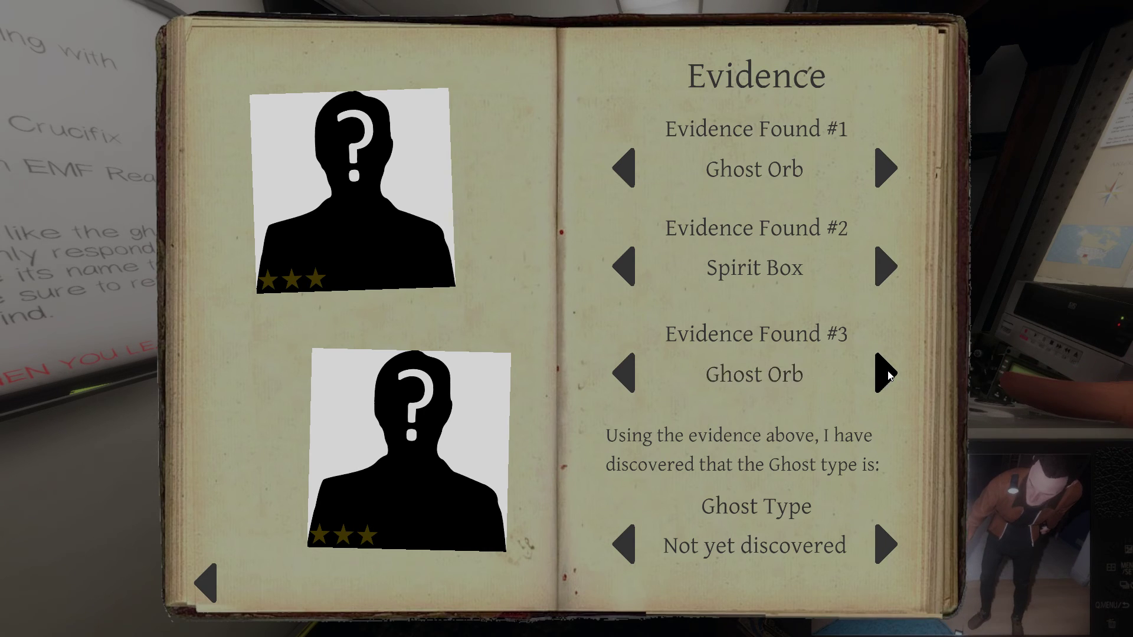
{"action": "left_click", "coordinate": [889, 374]}
{"action": "left_click", "coordinate": [888, 375]}
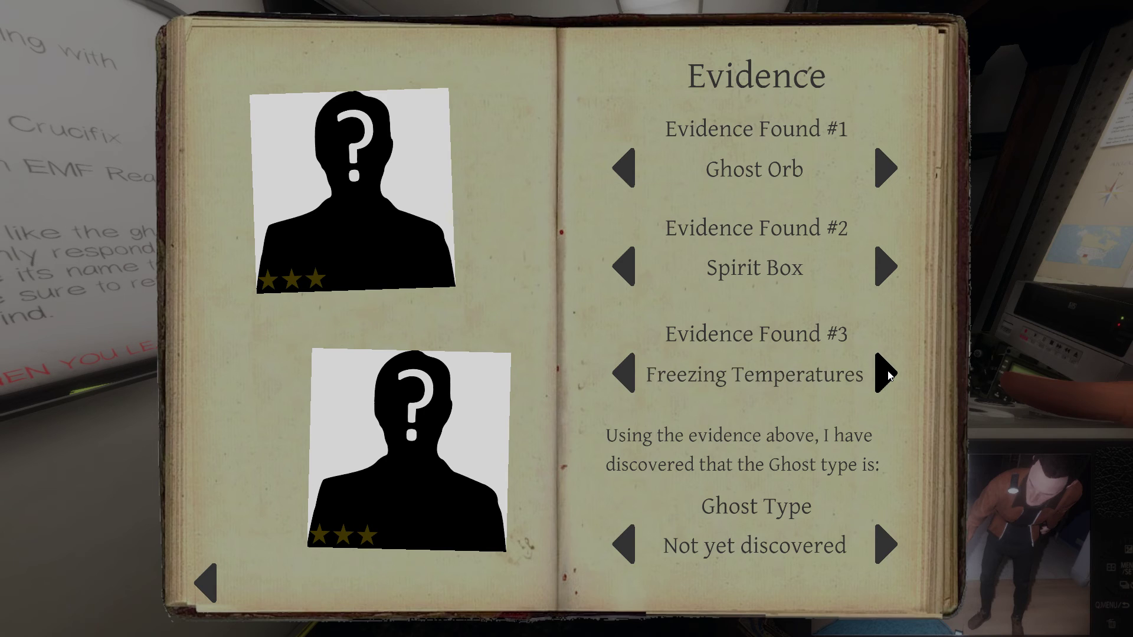
{"action": "left_click", "coordinate": [888, 375]}
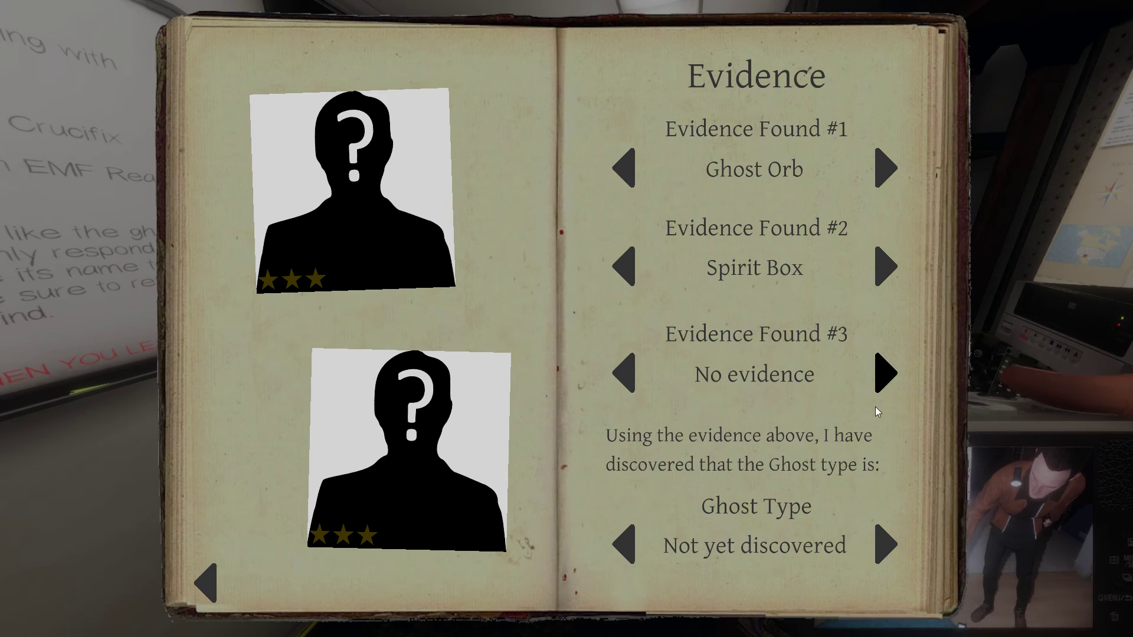
Step: Cycle through the ghost types and settle the guess on Poltergeist
{"action": "left_click", "coordinate": [889, 544]}
{"action": "left_click", "coordinate": [888, 544]}
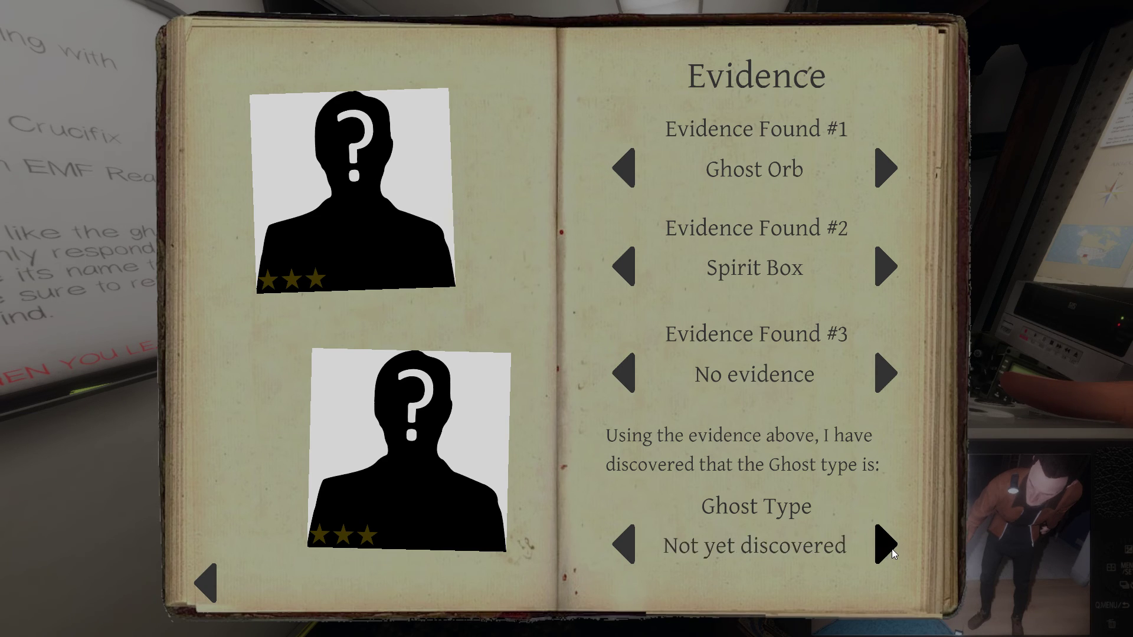
{"action": "left_click", "coordinate": [892, 548]}
{"action": "left_click", "coordinate": [891, 545]}
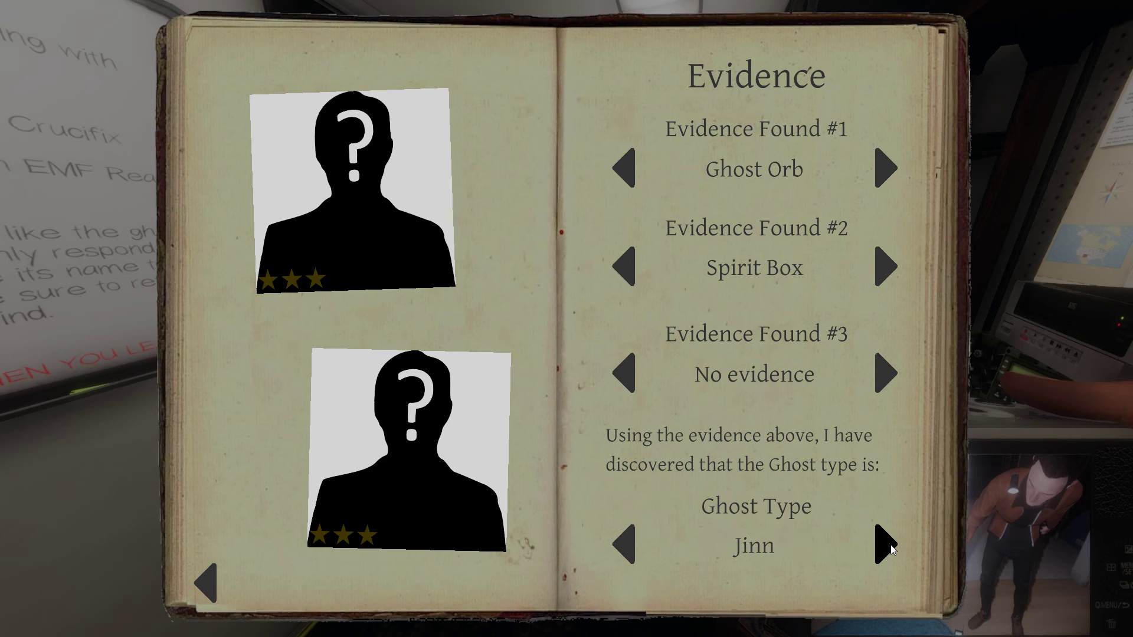
{"action": "left_click", "coordinate": [891, 544]}
{"action": "left_click", "coordinate": [891, 544]}
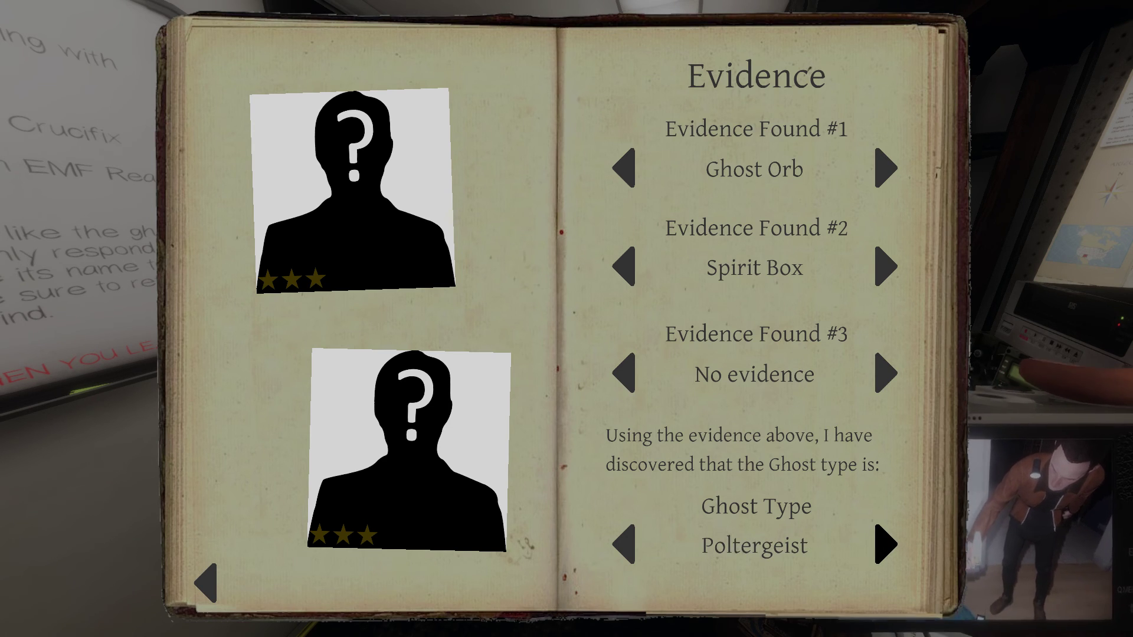
Step: Page back through the journal past the photos to the contents page
{"action": "left_click", "coordinate": [203, 576]}
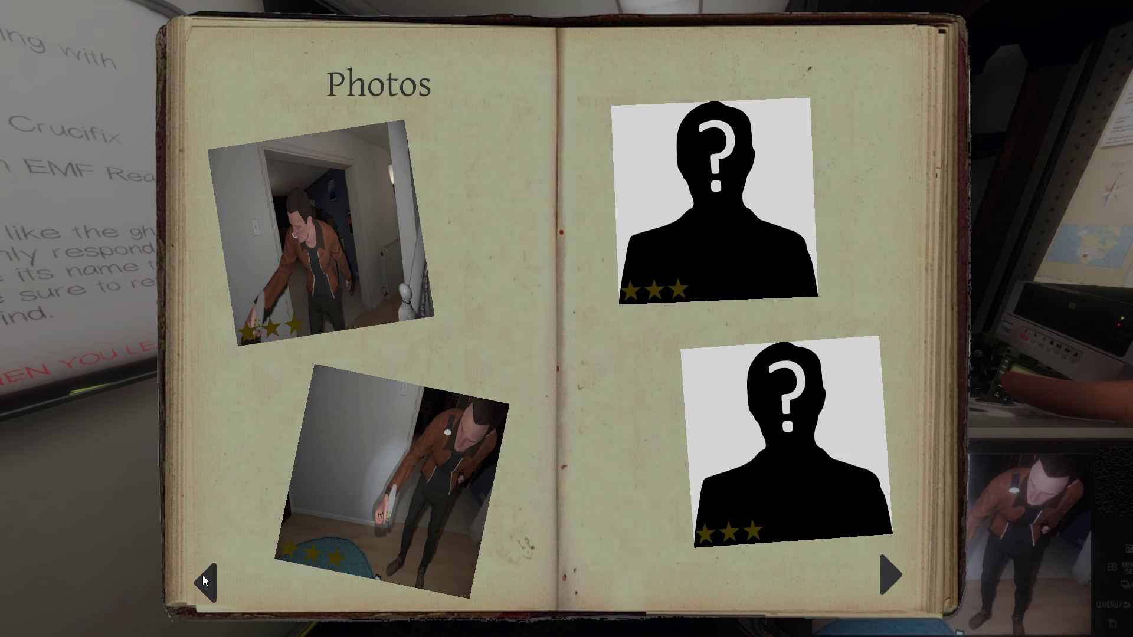
{"action": "left_click", "coordinate": [202, 577]}
{"action": "left_click", "coordinate": [202, 577]}
{"action": "left_click", "coordinate": [202, 577]}
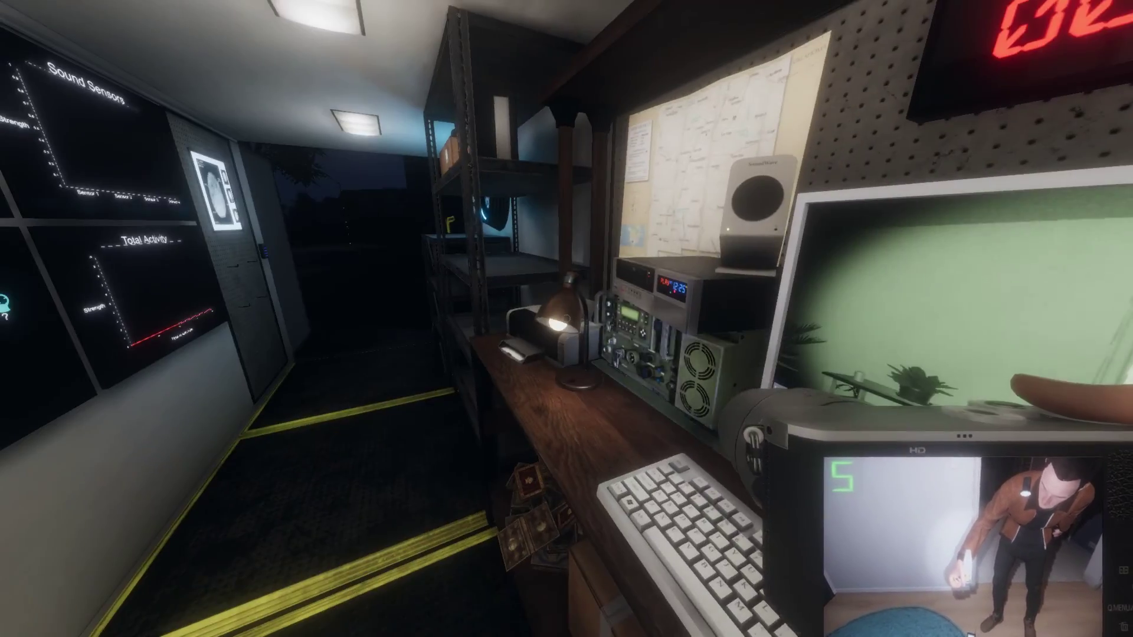
Step: Walk through the van to its back and face the exit
{"action": "key", "text": "w"}
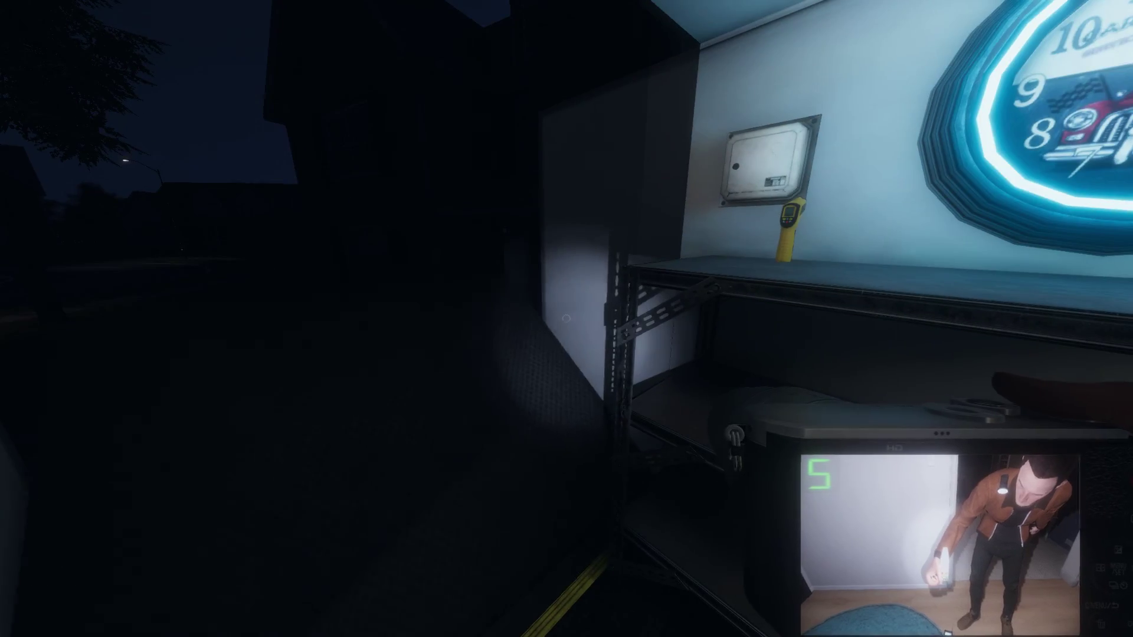
{"action": "key", "text": "w"}
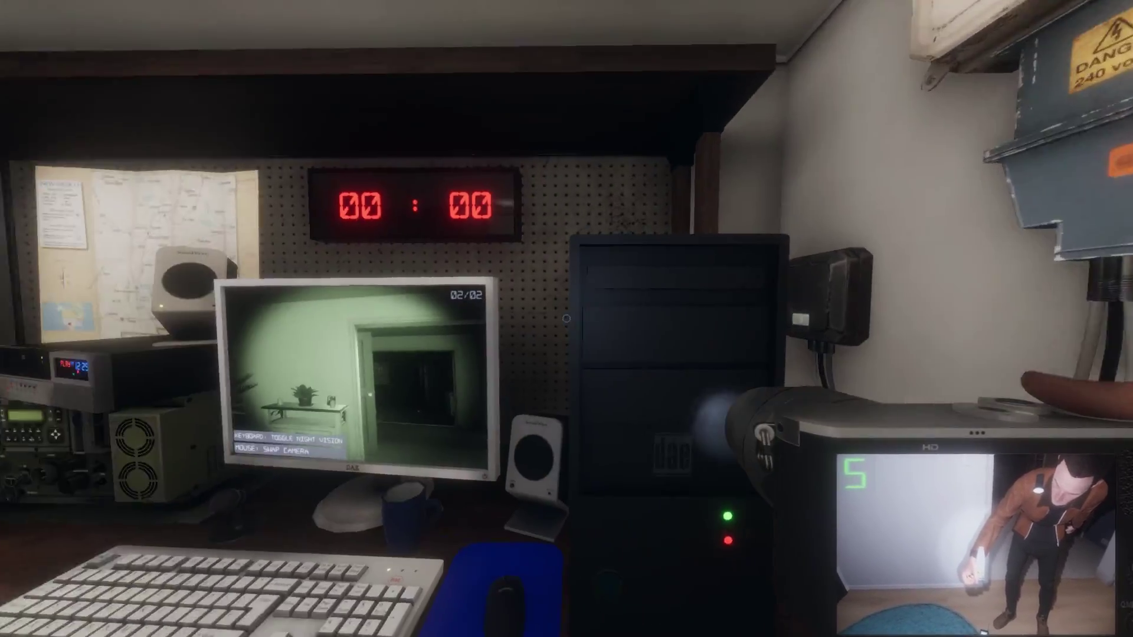